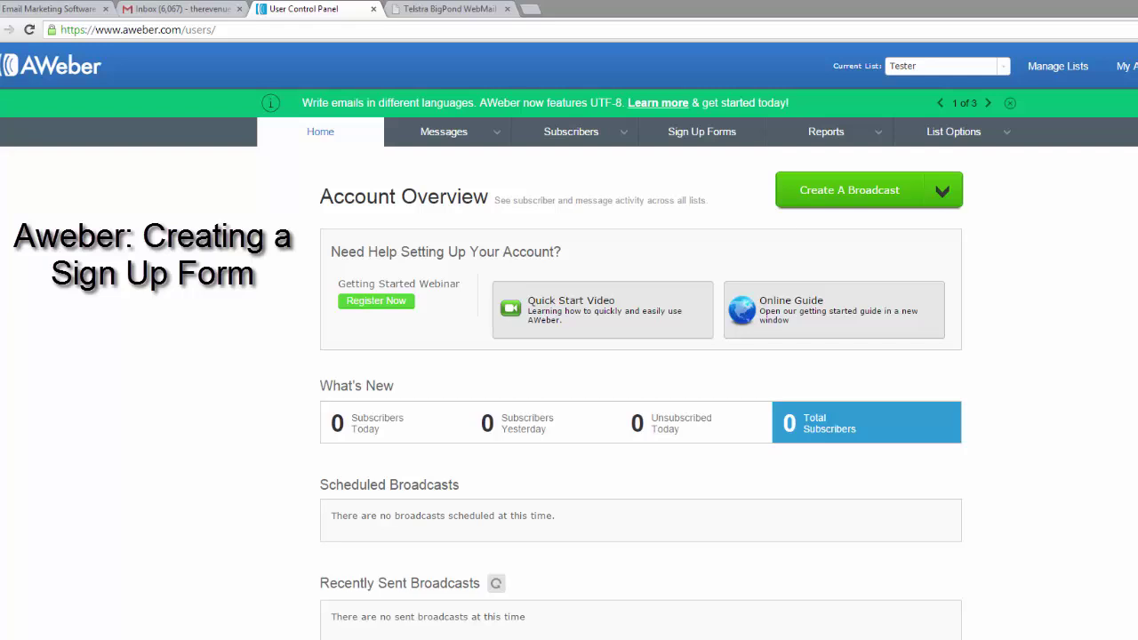
Open the sign-up forms area and start creating the list's first sign-up form
{"action": "left_click", "coordinate": [698, 135]}
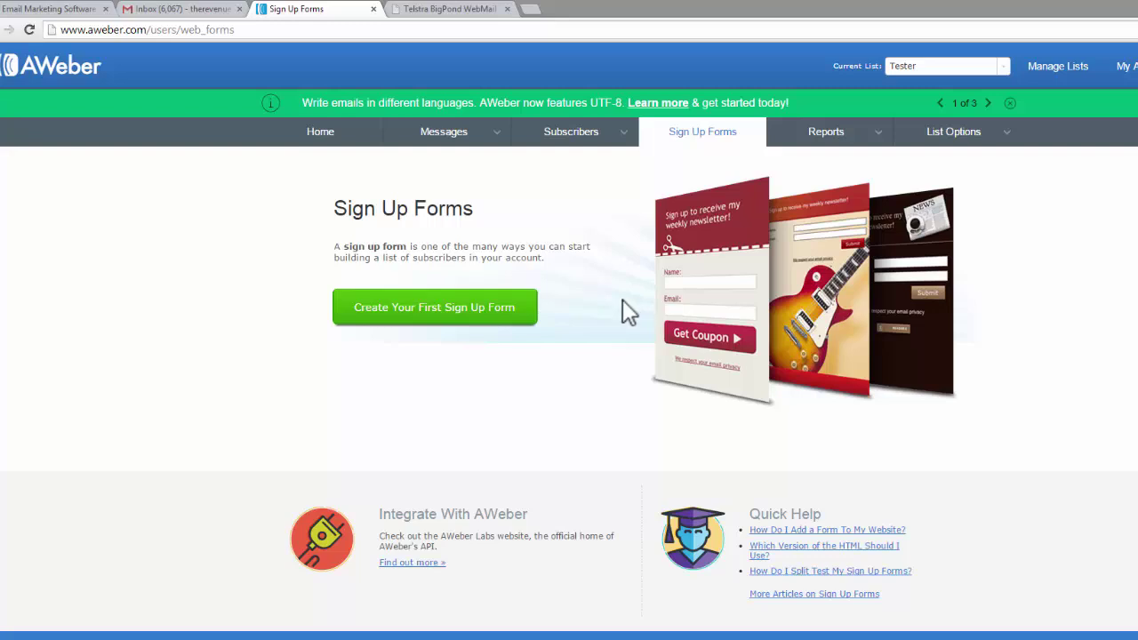
{"action": "left_click", "coordinate": [478, 313]}
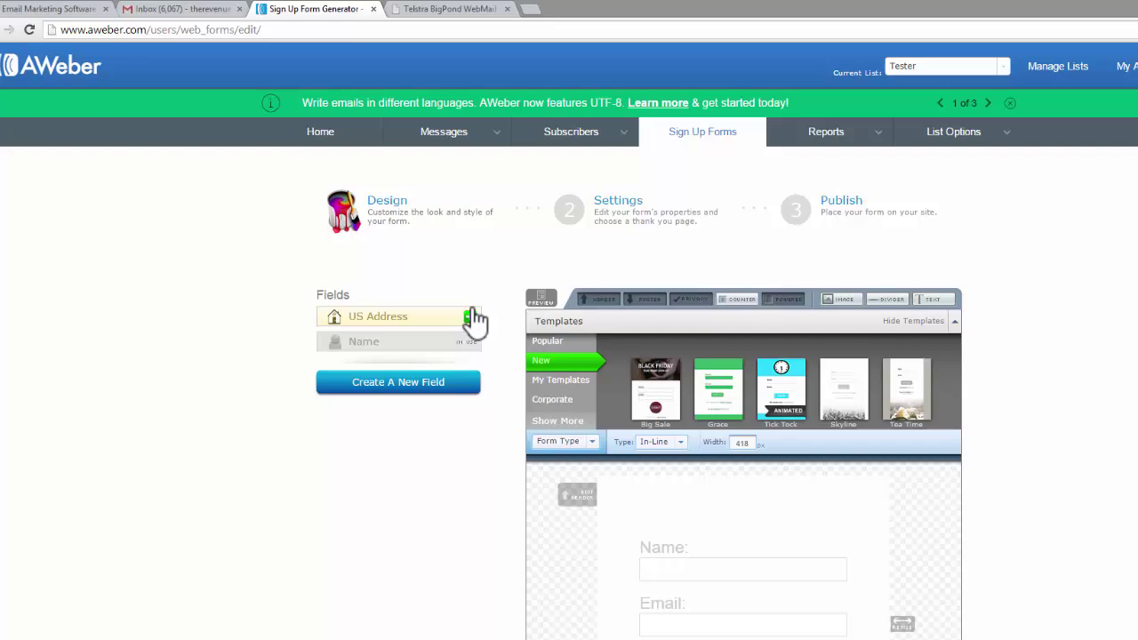
{"action": "scroll", "coordinate": [261, 382], "scroll_direction": "down", "scroll_amount": 3}
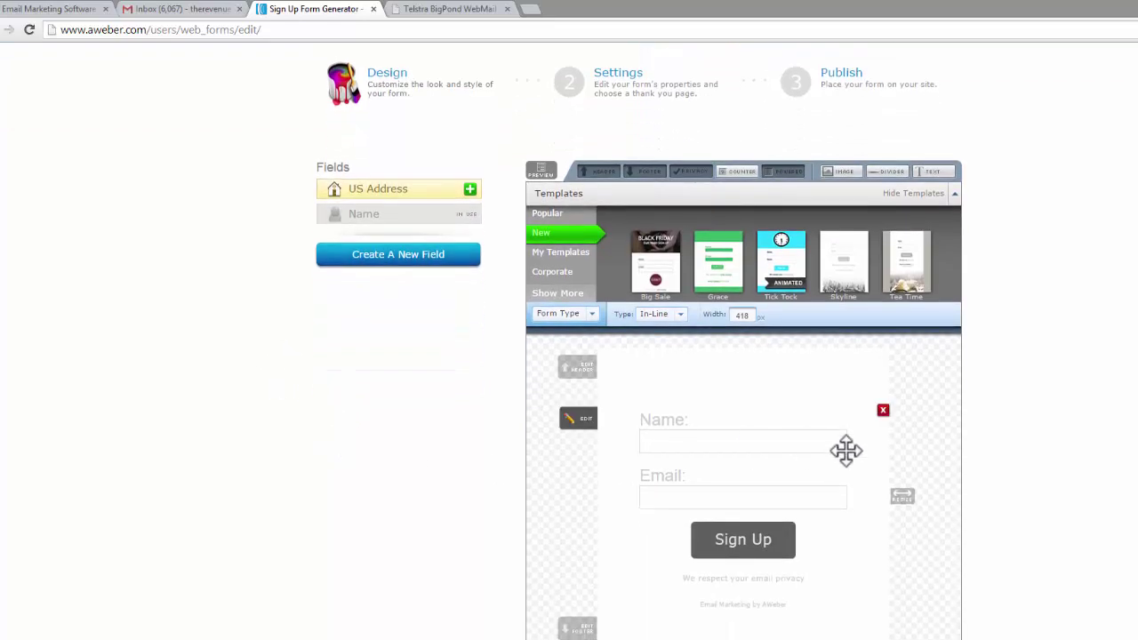
Browse the Popular and New form templates, including the further designs in each category
{"action": "left_click", "coordinate": [553, 214]}
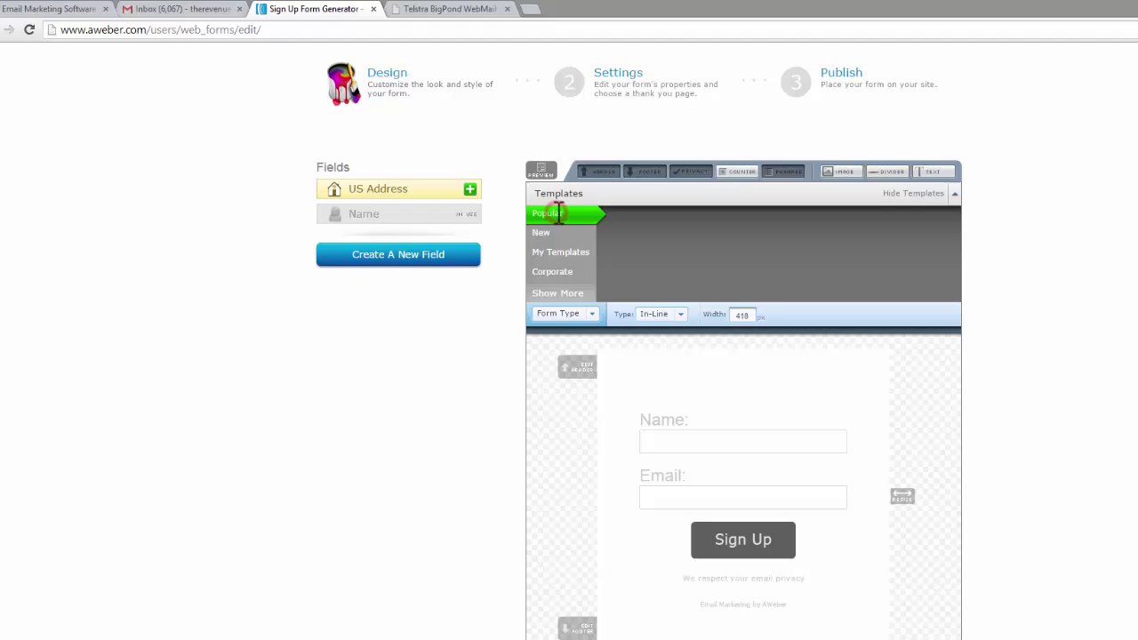
{"action": "left_click", "coordinate": [948, 253]}
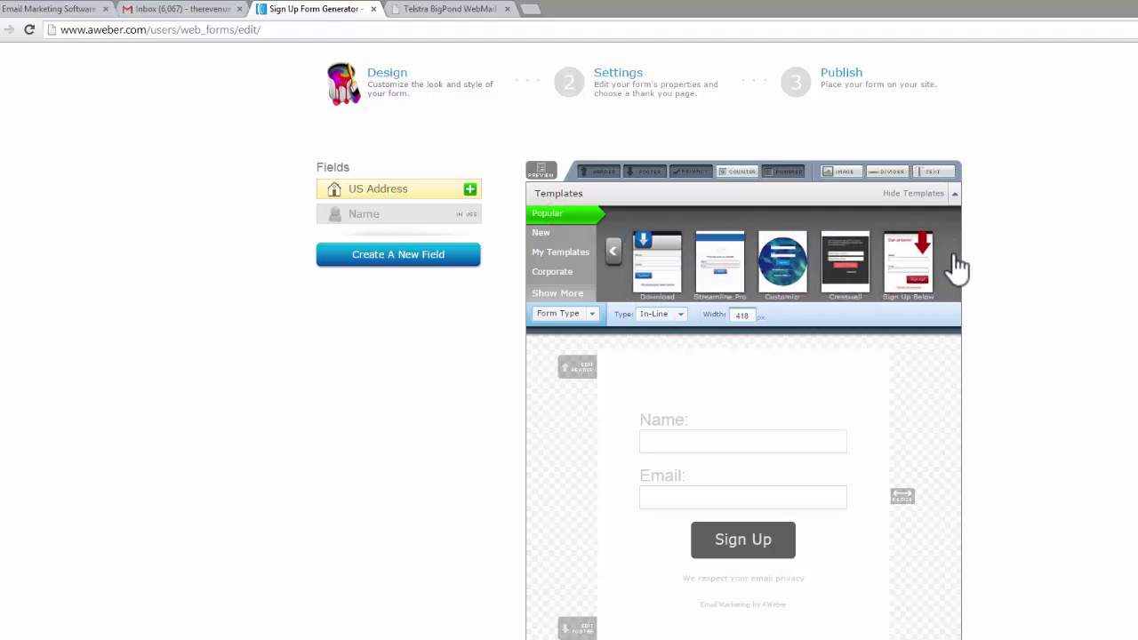
{"action": "left_click", "coordinate": [556, 232]}
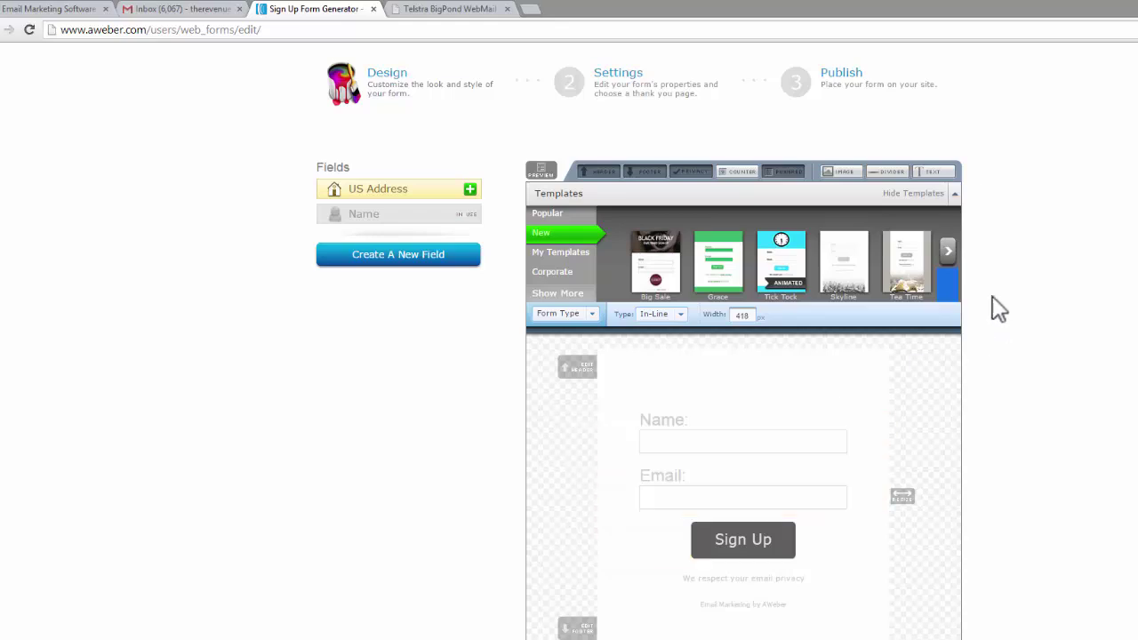
{"action": "left_click", "coordinate": [953, 254]}
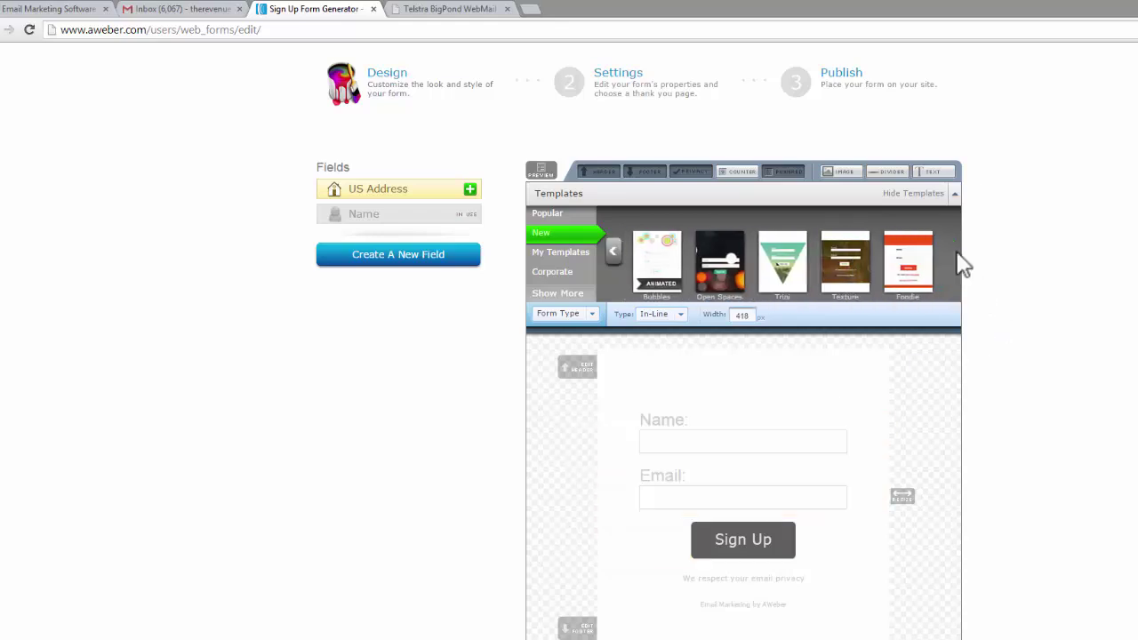
Preview the Popular category's Pointer template in the Oceans and Early color schemes, closing it without loading it
{"action": "left_click", "coordinate": [565, 215]}
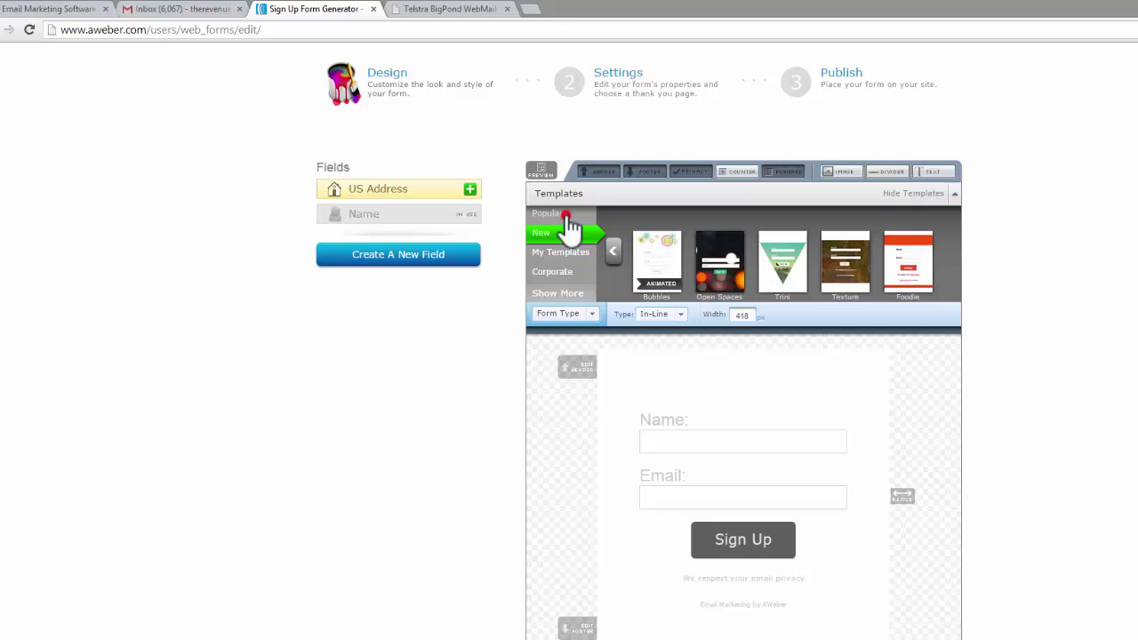
{"action": "left_click", "coordinate": [804, 260]}
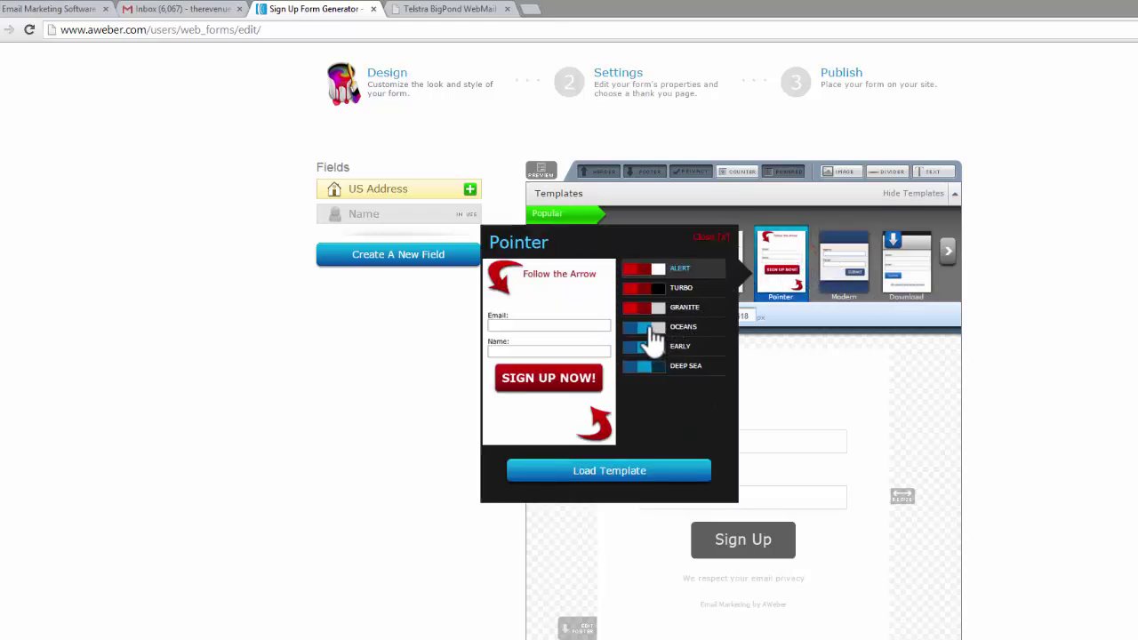
{"action": "left_click", "coordinate": [653, 334]}
{"action": "left_click", "coordinate": [645, 355]}
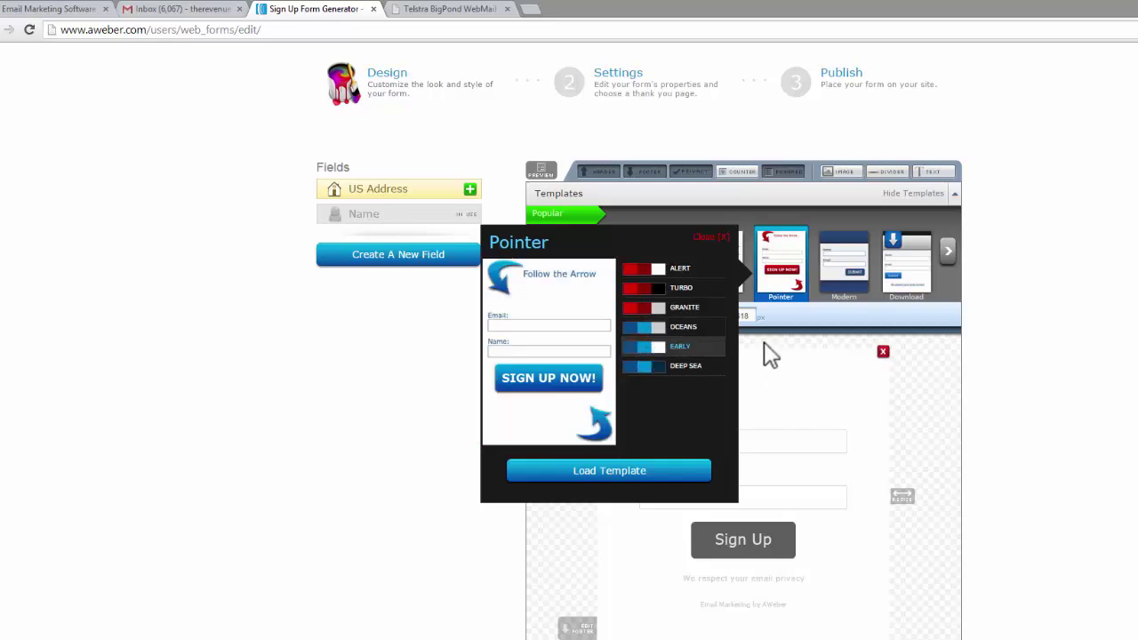
{"action": "left_click", "coordinate": [709, 236]}
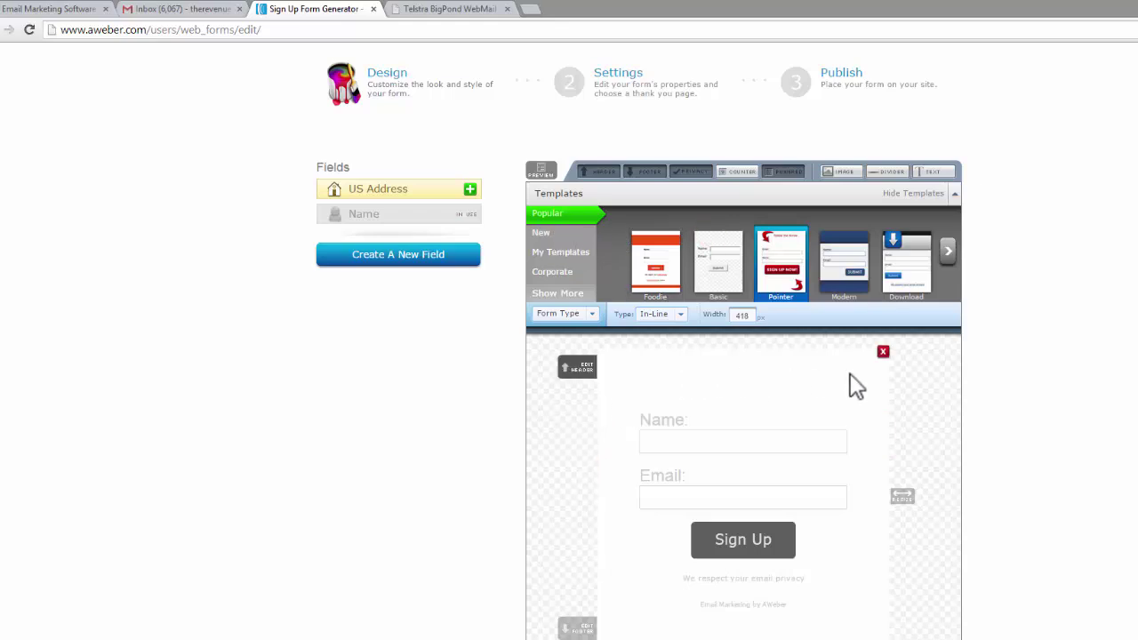
Open the form's header text for editing
{"action": "left_click", "coordinate": [580, 368]}
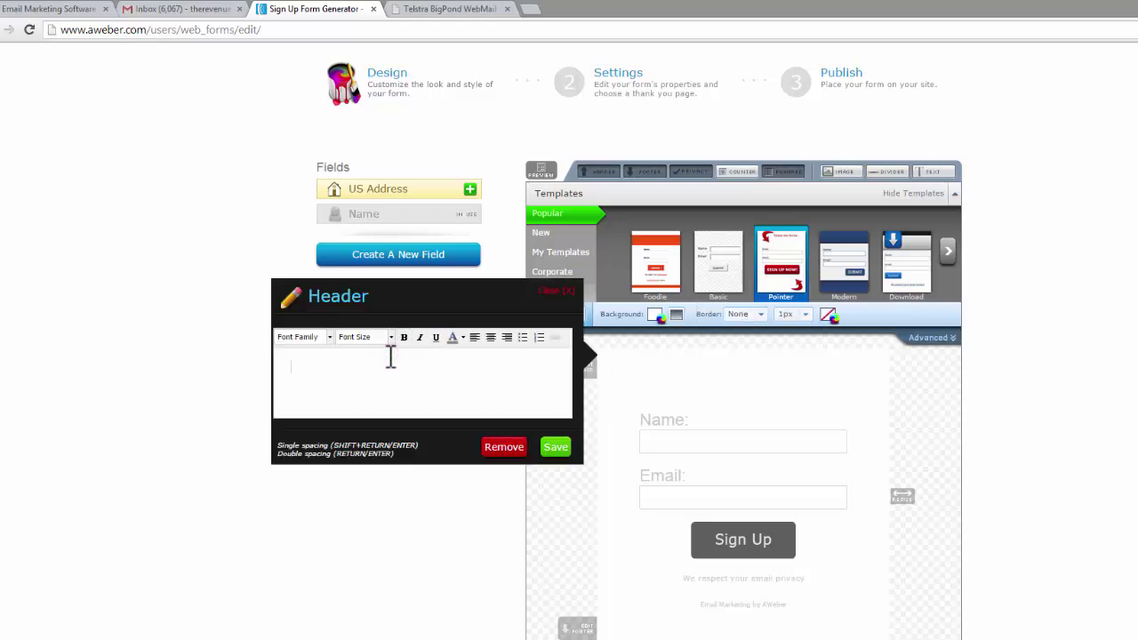
{"action": "type", "text": "Ene"}
{"action": "key", "text": "BackSpace"}
{"action": "key", "text": "BackSpace"}
{"action": "key", "text": "BackSpace"}
{"action": "key", "text": "BackSpace"}
{"action": "key", "text": "BackSpace"}
{"action": "key", "text": "BackSpace"}
{"action": "key", "text": "BackSpace"}
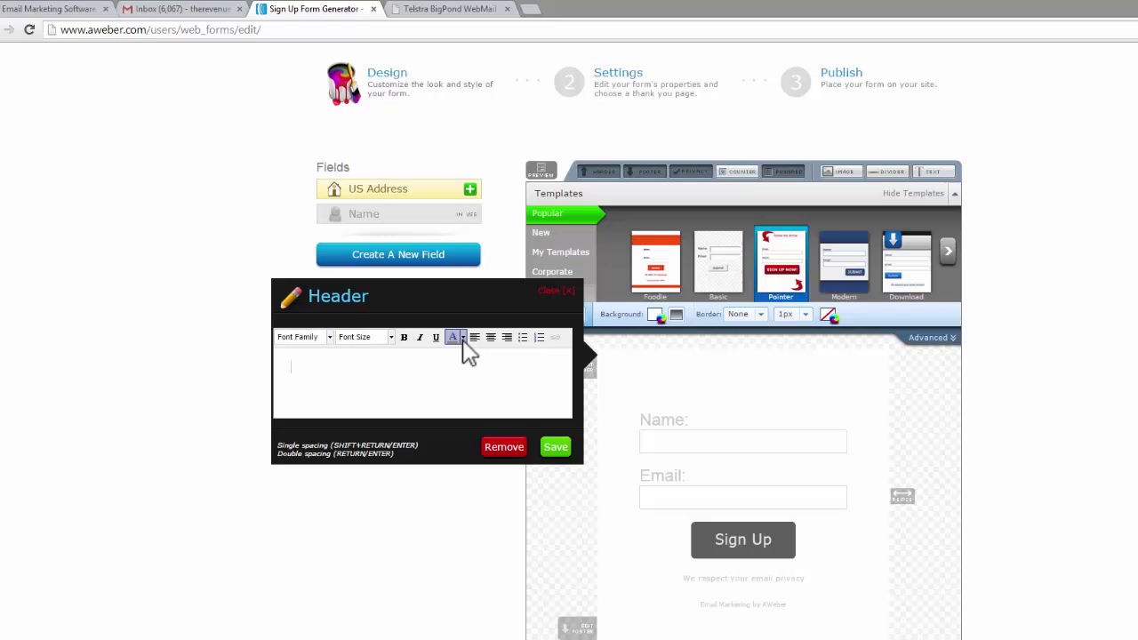
Enter the header text "Join ... training list below" with the list owner's first name in the gap, and center it
{"action": "left_click", "coordinate": [331, 369]}
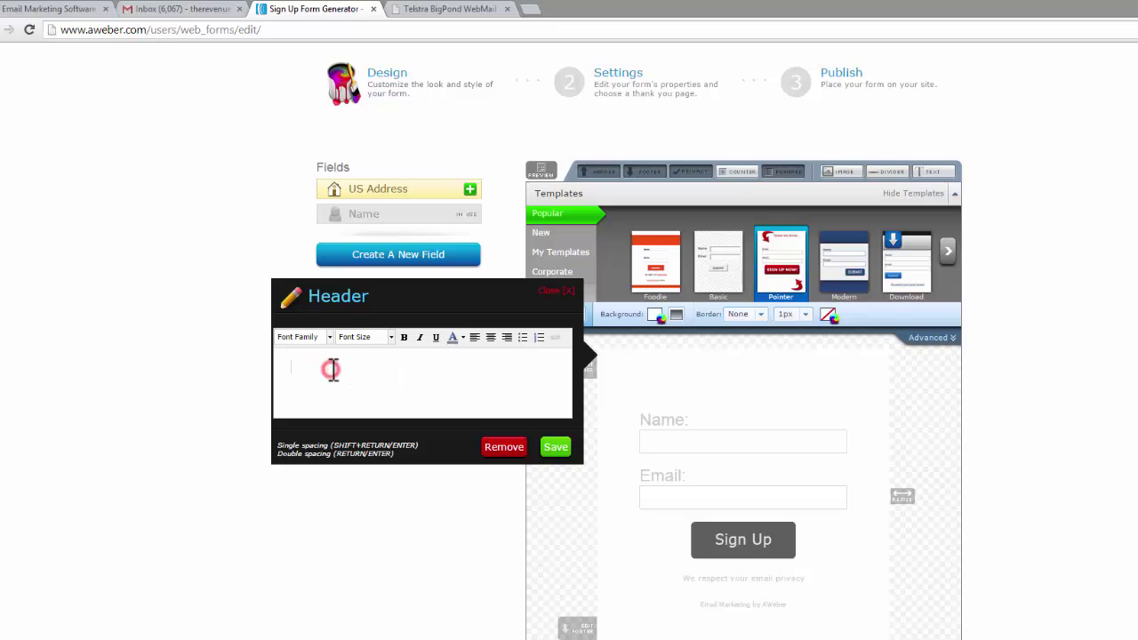
{"action": "type", "text": "Join Lukes trai"}
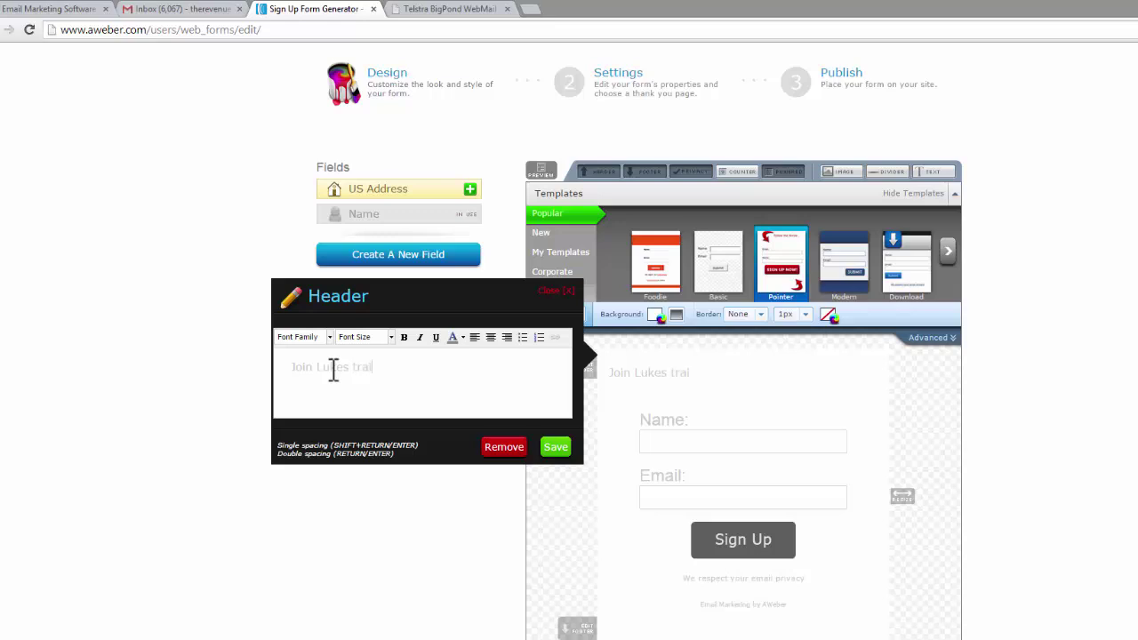
{"action": "type", "text": "ning list below"}
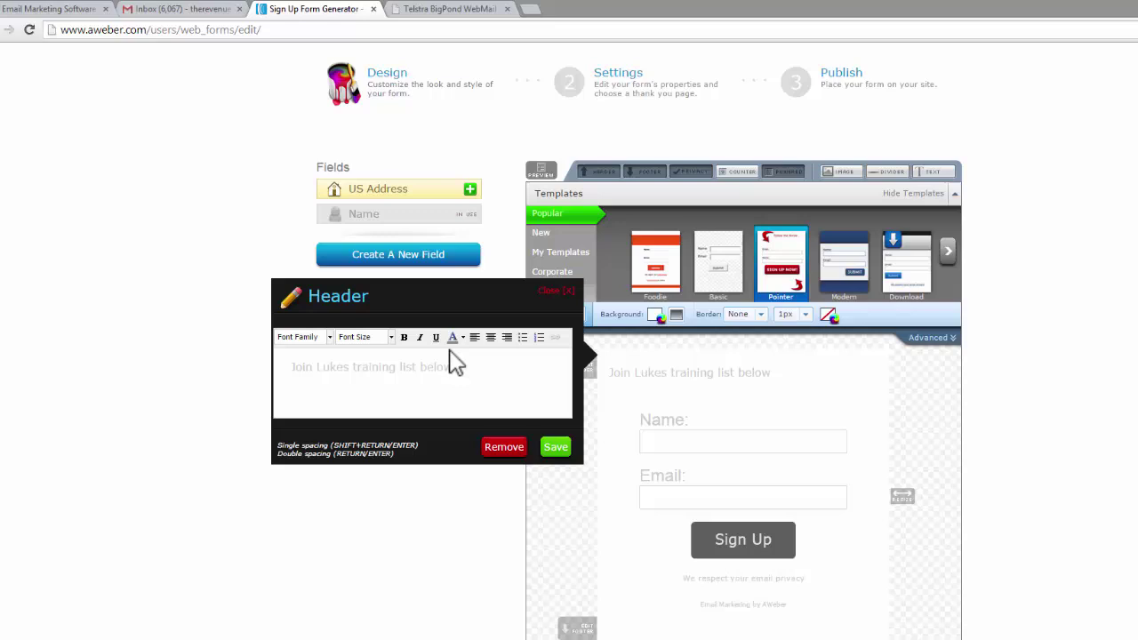
{"action": "left_click", "coordinate": [490, 338]}
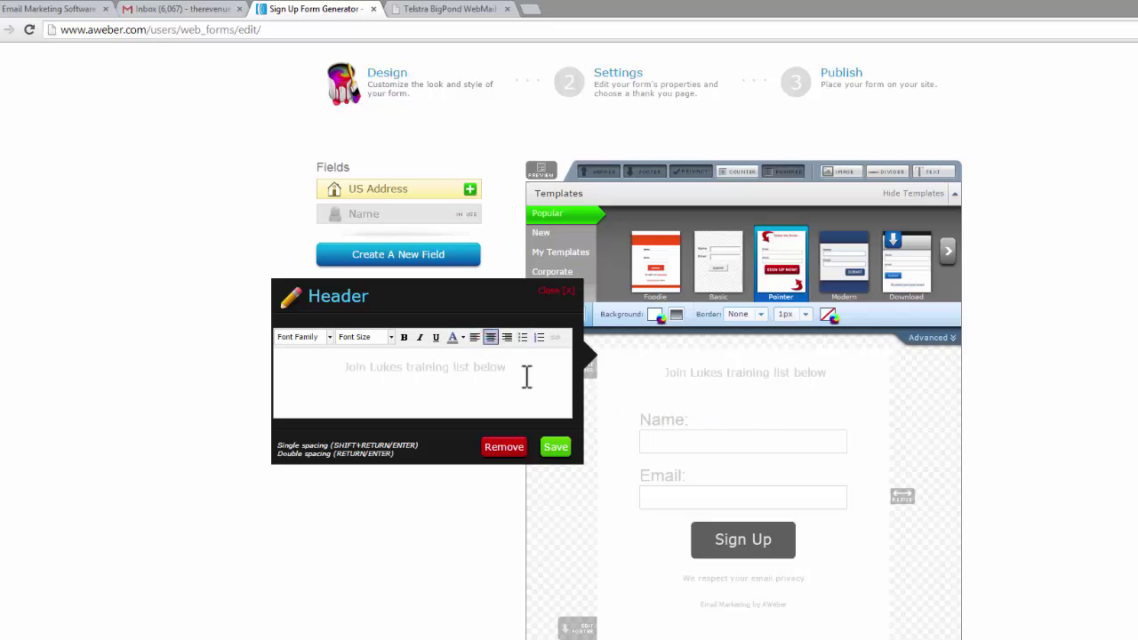
Make the whole header text bold and black, and close the header editor
{"action": "left_click_drag", "start_coordinate": [515, 367], "coordinate": [340, 368]}
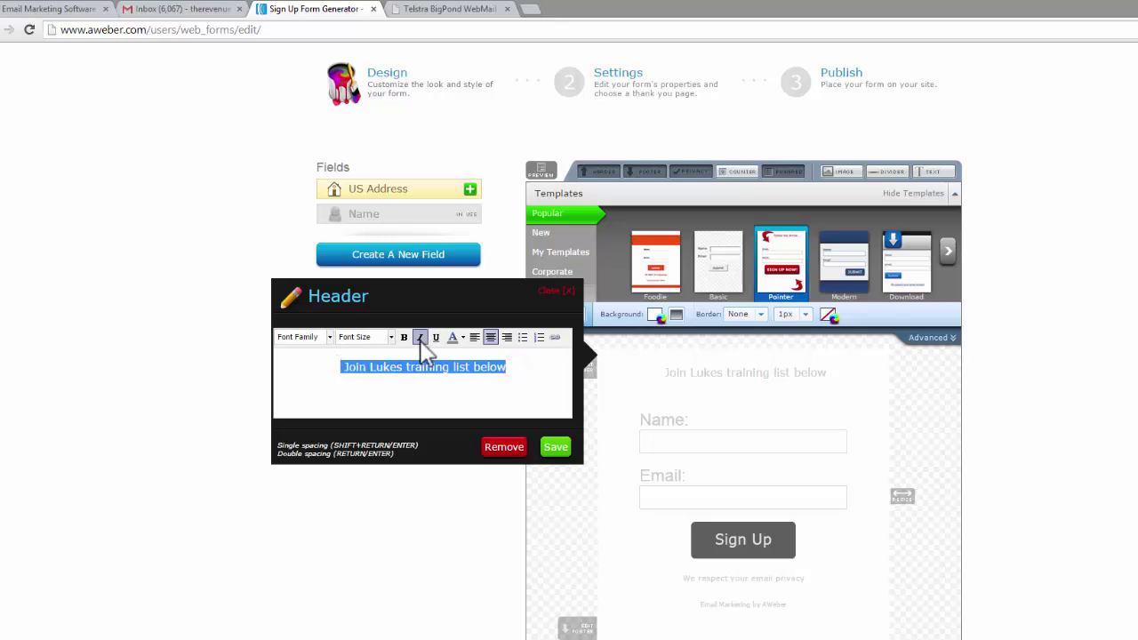
{"action": "left_click", "coordinate": [405, 337]}
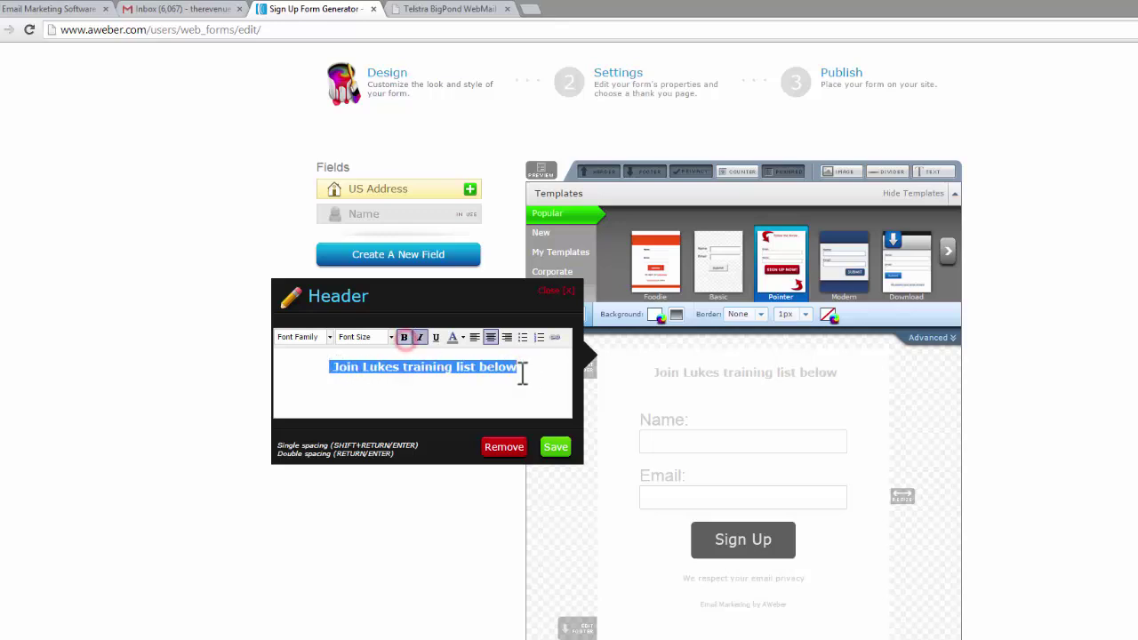
{"action": "left_click", "coordinate": [461, 337]}
{"action": "left_click", "coordinate": [452, 353]}
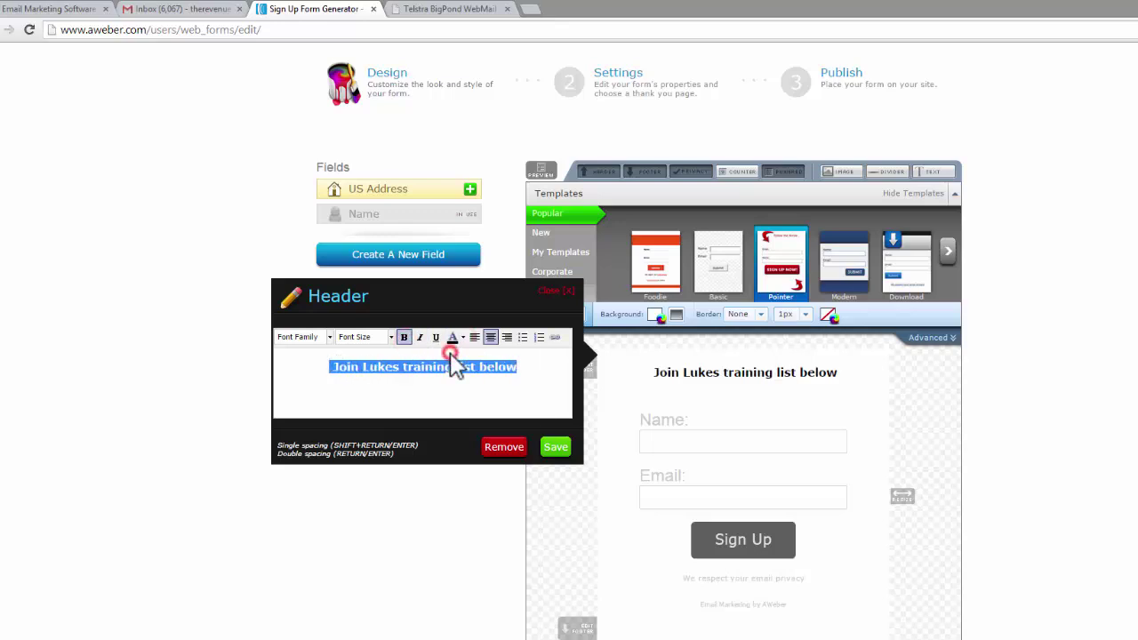
{"action": "left_click", "coordinate": [536, 371]}
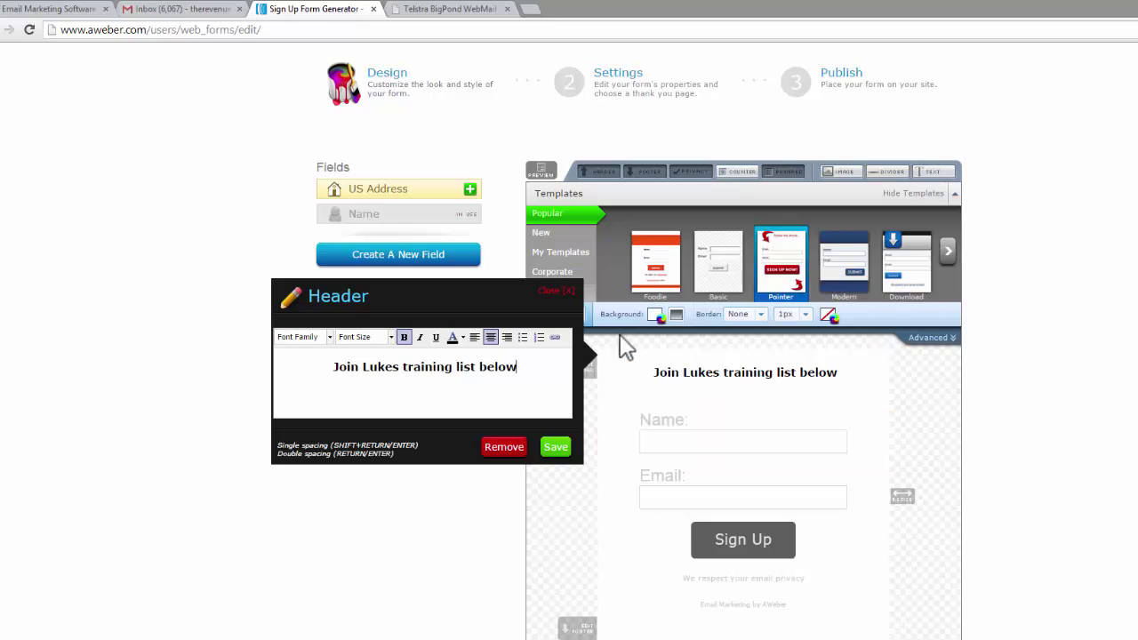
{"action": "left_click", "coordinate": [562, 293]}
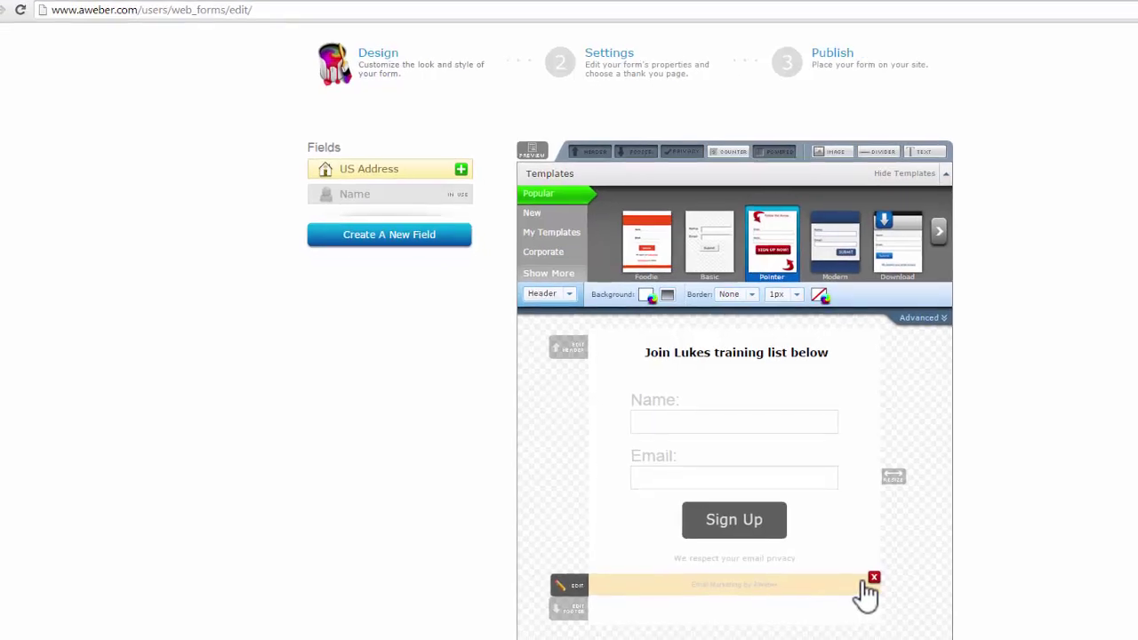
Remove the "Email Marketing by AWeber" line and the footer from the form
{"action": "left_click", "coordinate": [882, 596]}
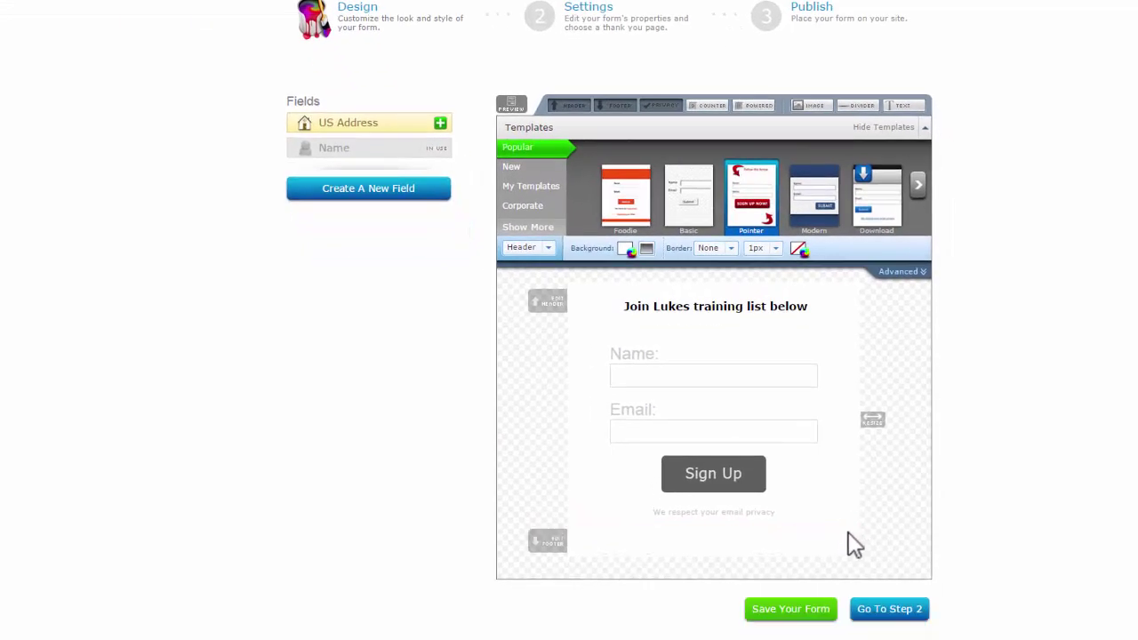
{"action": "left_click", "coordinate": [850, 551]}
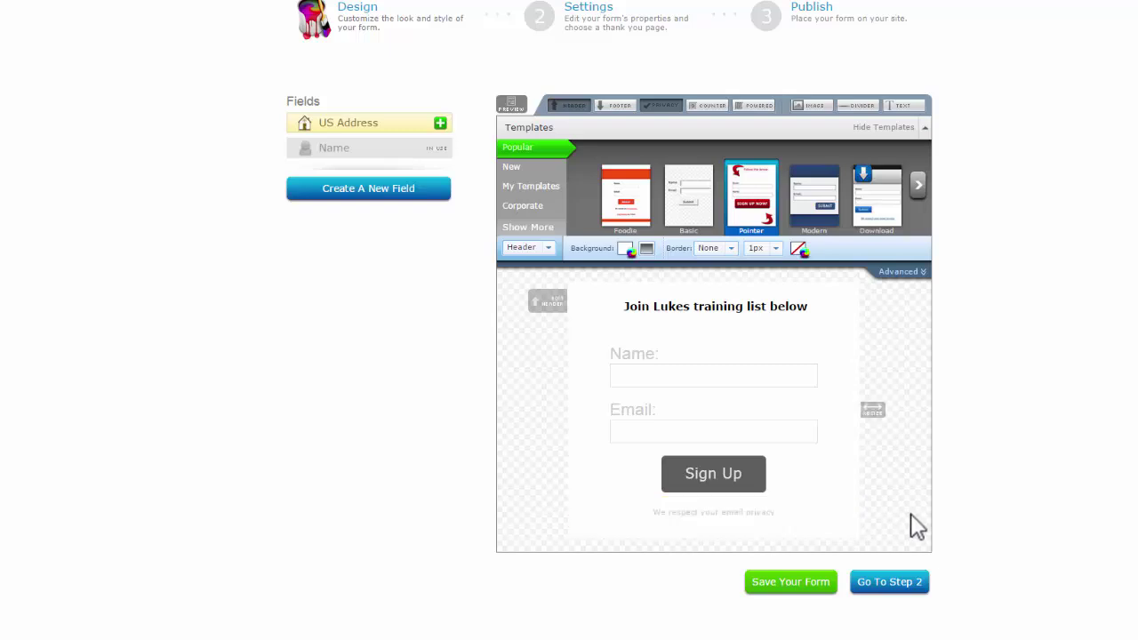
Check the alignment option of the form's privacy policy line without changing it
{"action": "mouse_move", "coordinate": [648, 512]}
{"action": "left_click", "coordinate": [546, 510]}
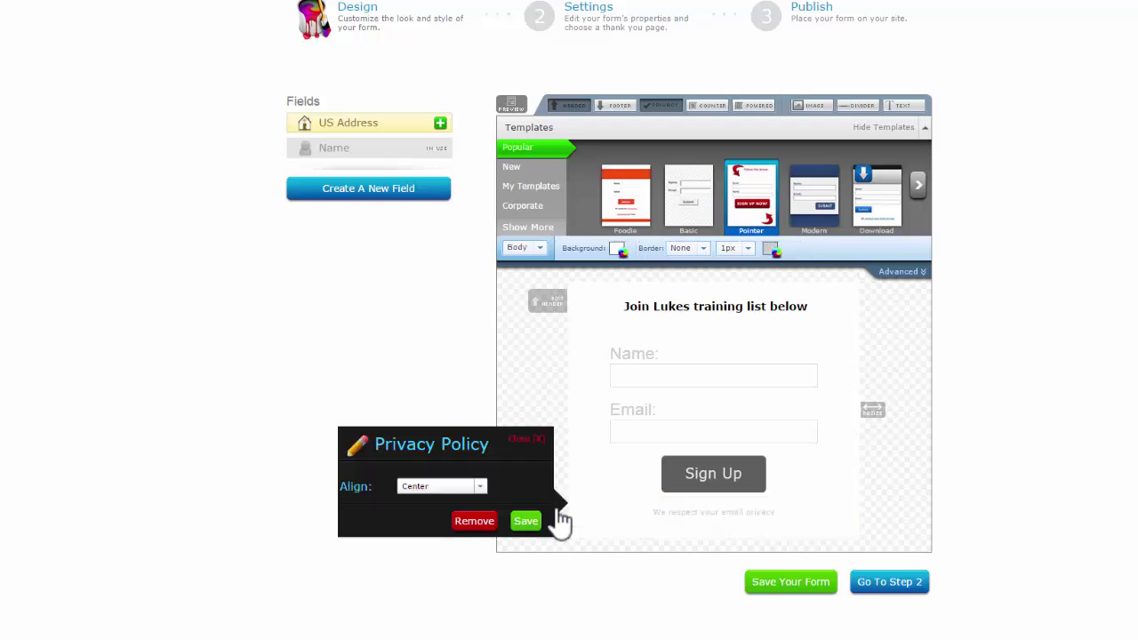
{"action": "left_click", "coordinate": [524, 439]}
Save the form design and continue to the form's Settings stage
{"action": "left_click", "coordinate": [805, 583]}
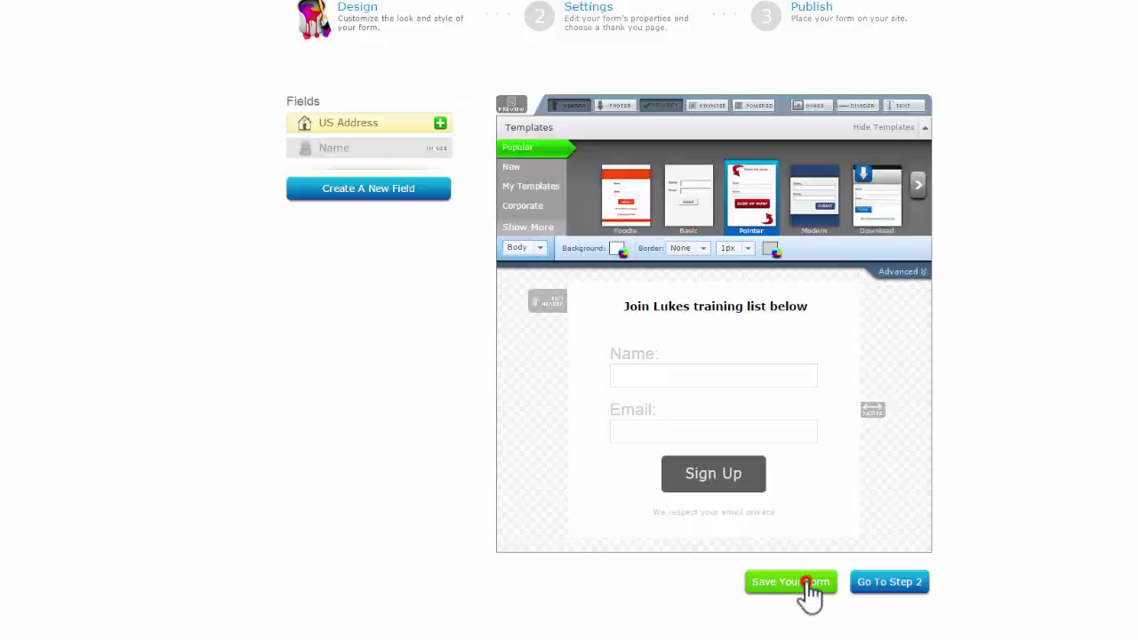
{"action": "scroll", "coordinate": [989, 573], "scroll_direction": "down", "scroll_amount": 3}
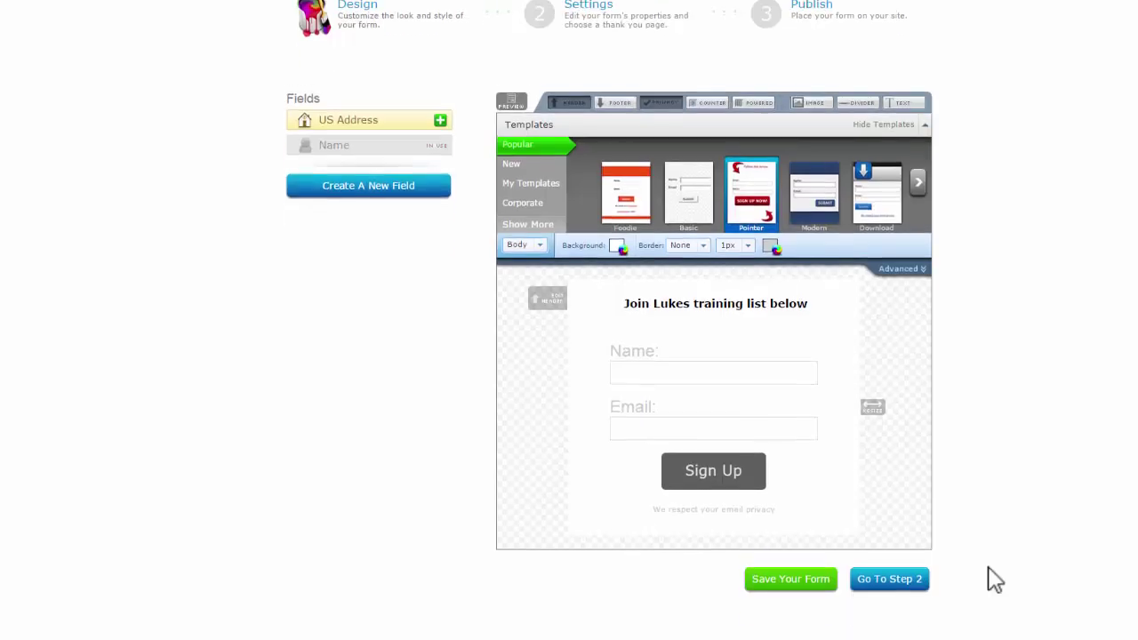
{"action": "left_click", "coordinate": [908, 573]}
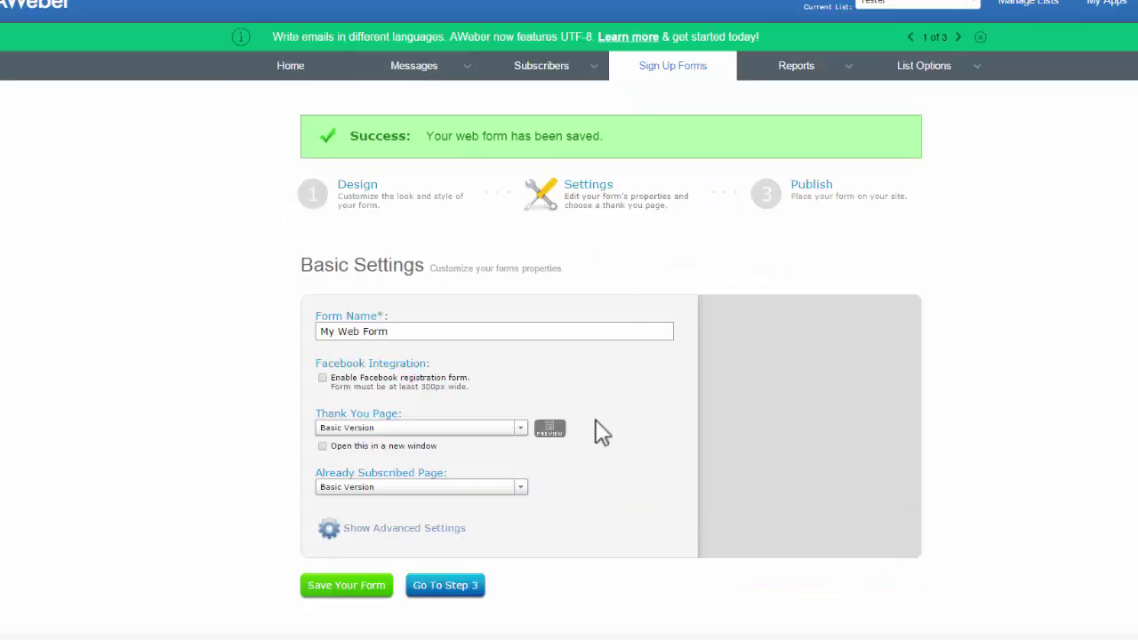
Rename the form with the list owner's first name followed by "Training"
{"action": "scroll", "coordinate": [411, 330], "scroll_direction": "down", "scroll_amount": 1}
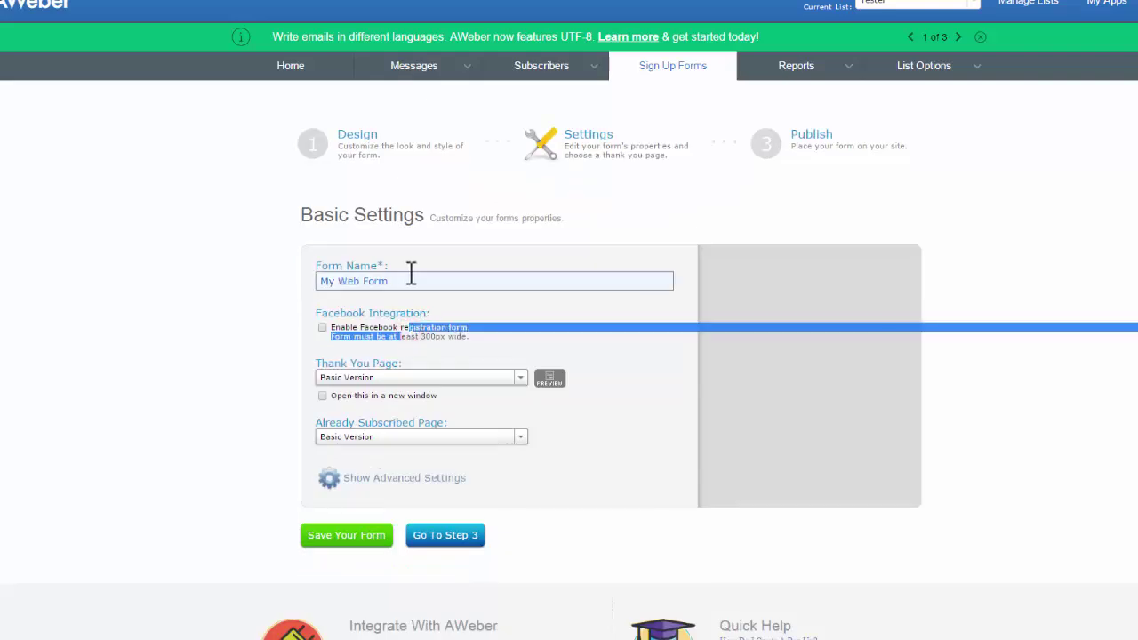
{"action": "left_click_drag", "start_coordinate": [401, 280], "coordinate": [313, 273]}
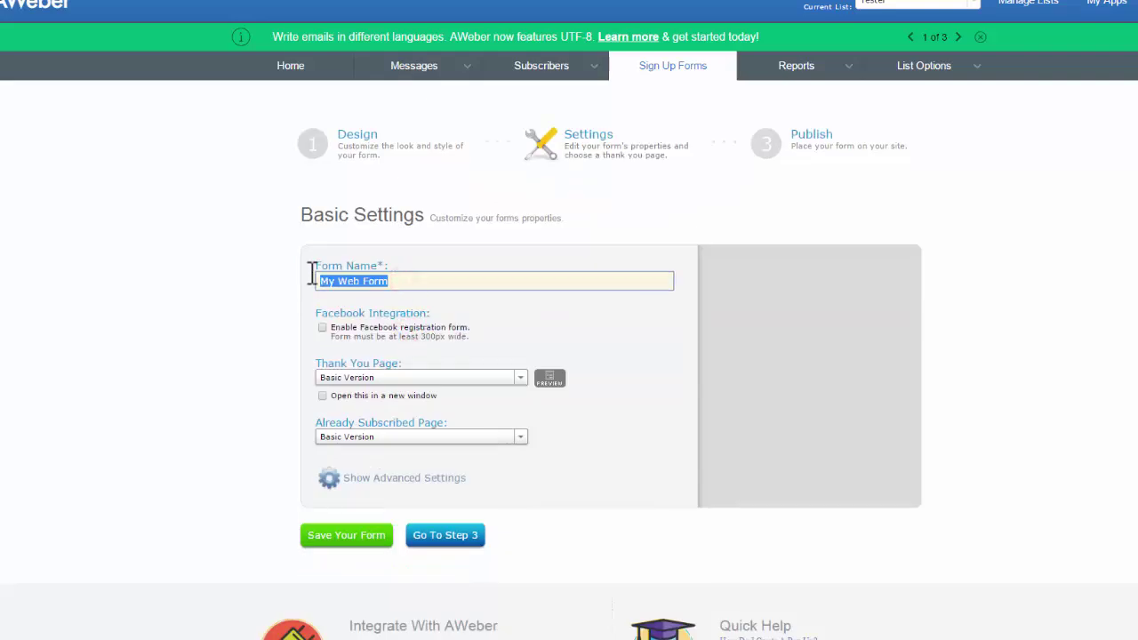
{"action": "type", "text": "Luke"}
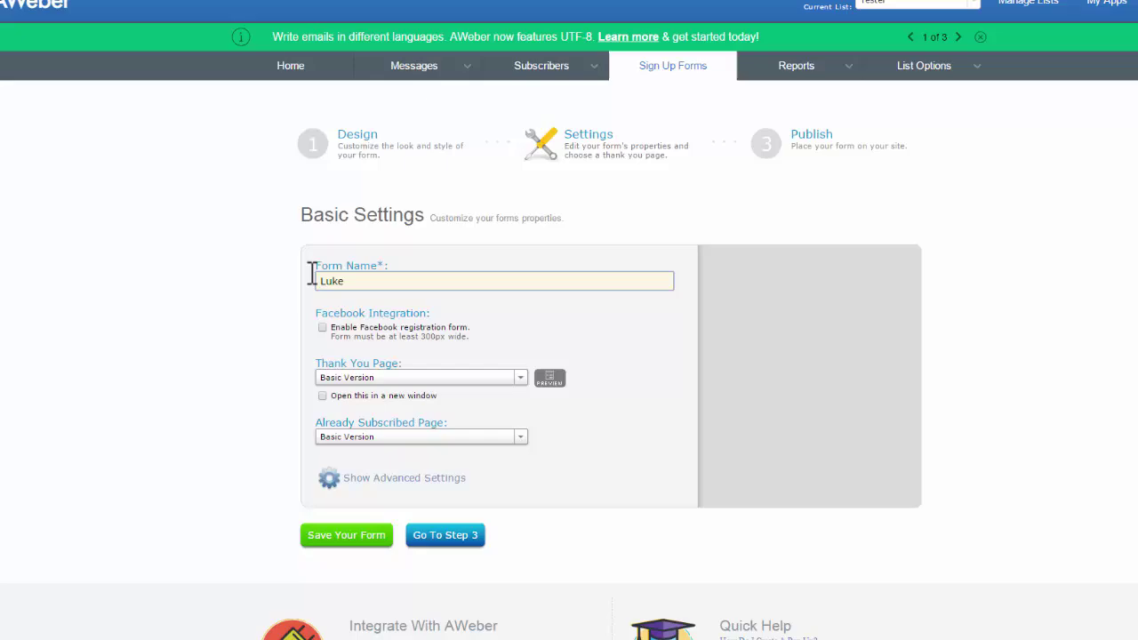
{"action": "type", "text": " Training"}
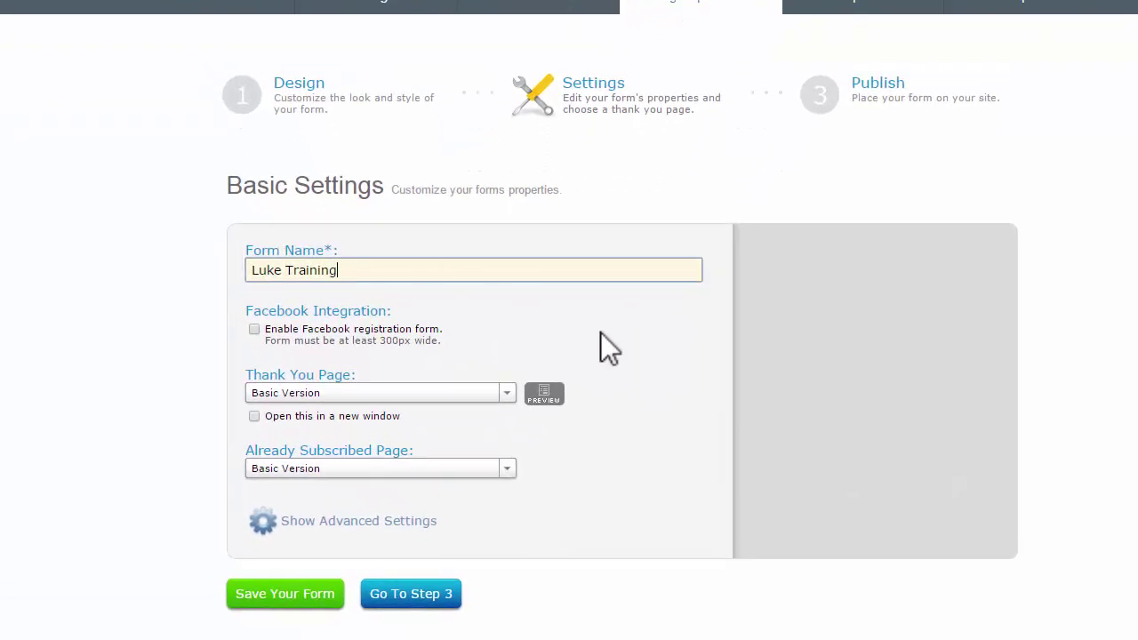
Preview the Basic Version thank-you page, read its subscription activation message, and return to the form settings
{"action": "scroll", "coordinate": [600, 334], "scroll_direction": "down", "scroll_amount": 2}
{"action": "left_click", "coordinate": [511, 302]}
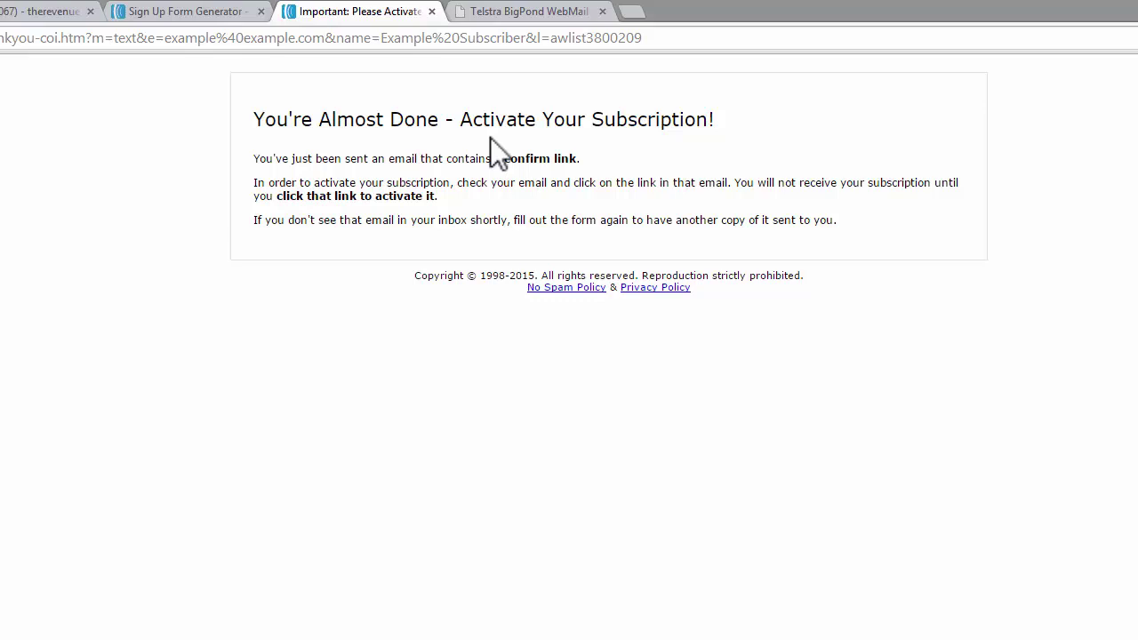
{"action": "left_click", "coordinate": [258, 118]}
{"action": "left_click_drag", "start_coordinate": [258, 119], "coordinate": [724, 135]}
{"action": "left_click", "coordinate": [657, 151]}
{"action": "left_click_drag", "start_coordinate": [388, 158], "coordinate": [571, 148]}
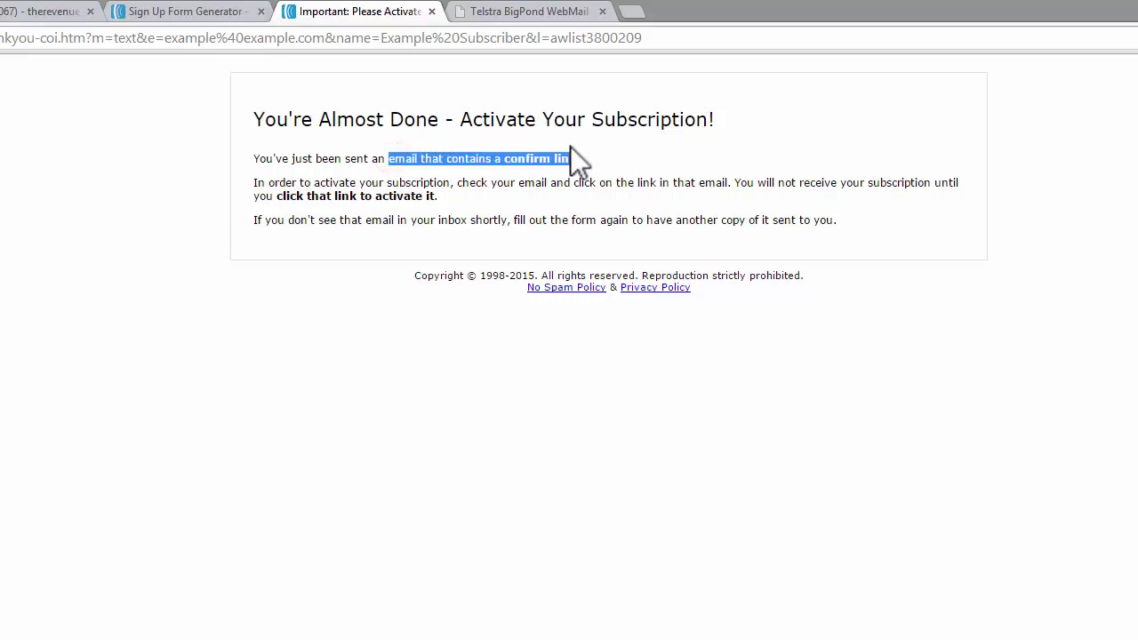
{"action": "left_click", "coordinate": [229, 12]}
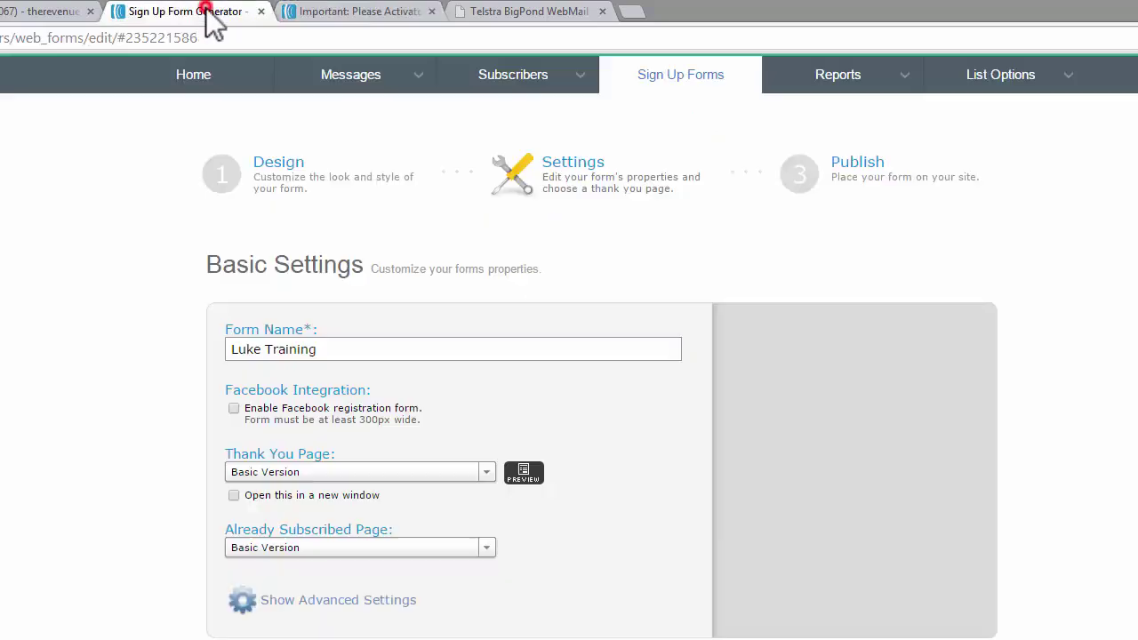
Set the thank-you page to the "Smart" Video Version, preview it, and close the preview page
{"action": "left_click", "coordinate": [485, 474]}
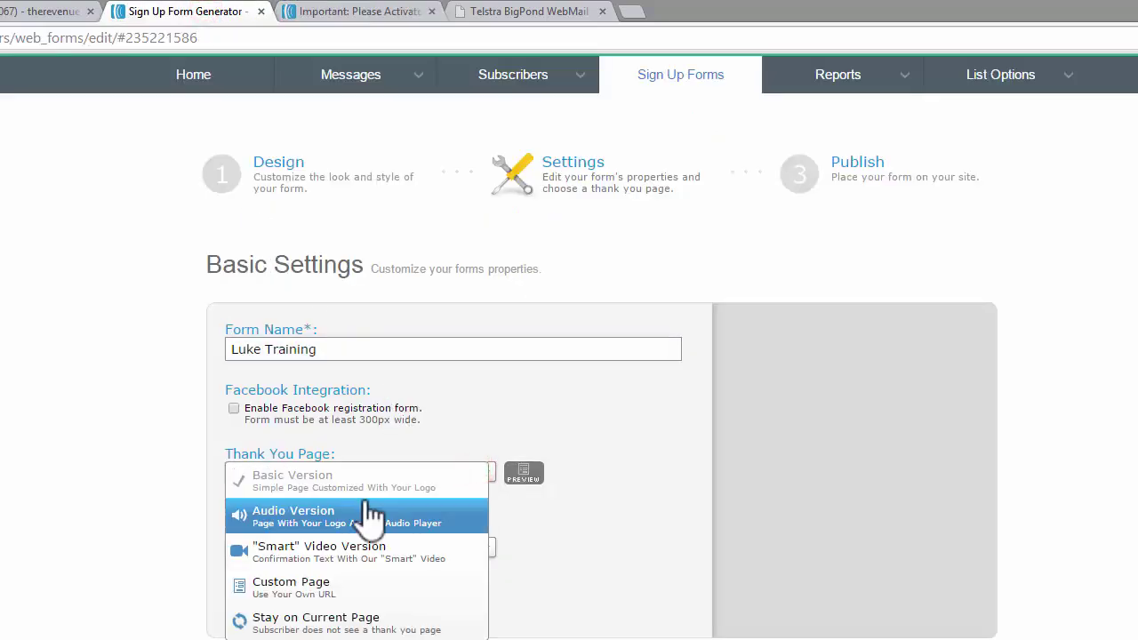
{"action": "left_click", "coordinate": [330, 544]}
{"action": "left_click", "coordinate": [518, 480]}
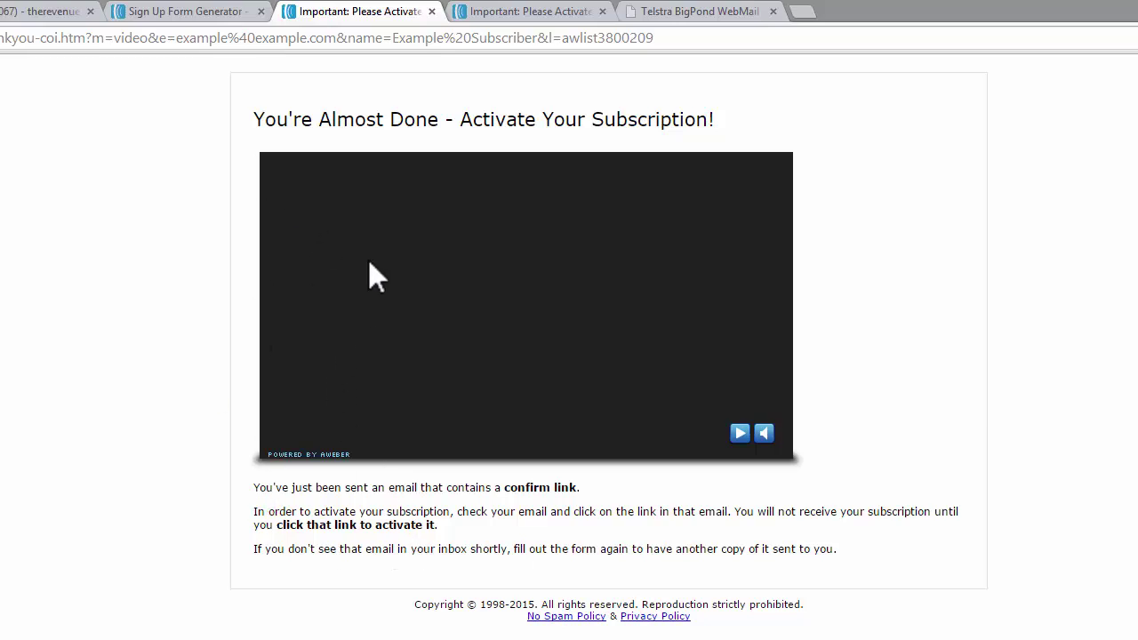
{"action": "left_click", "coordinate": [432, 10]}
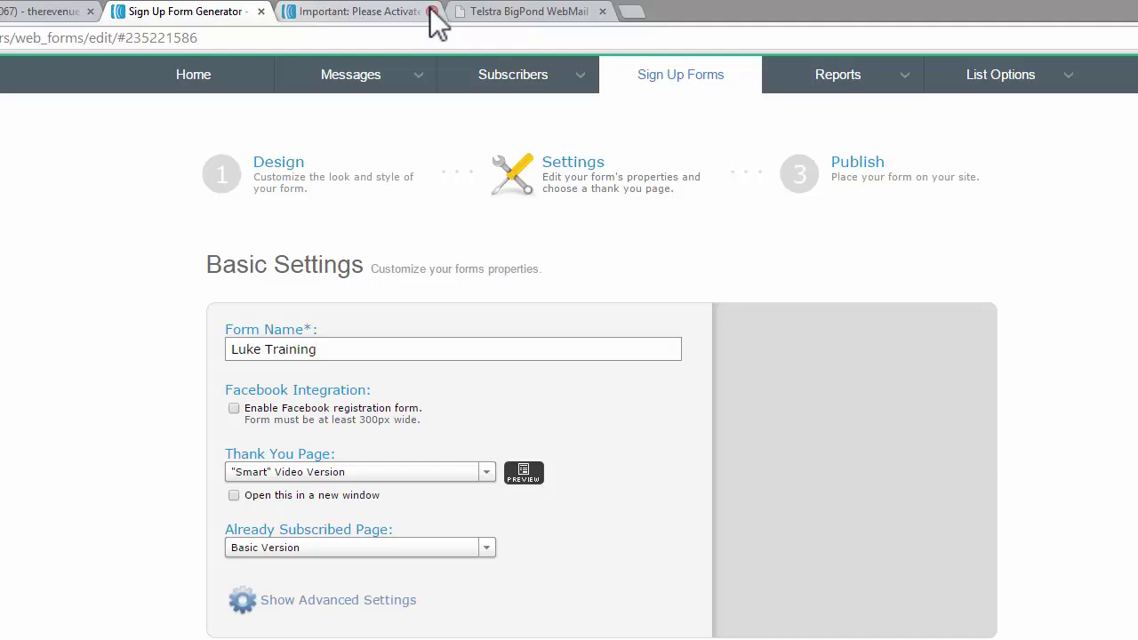
Try Custom Page as the thank-you page and open its URL field for editing
{"action": "left_click", "coordinate": [487, 476]}
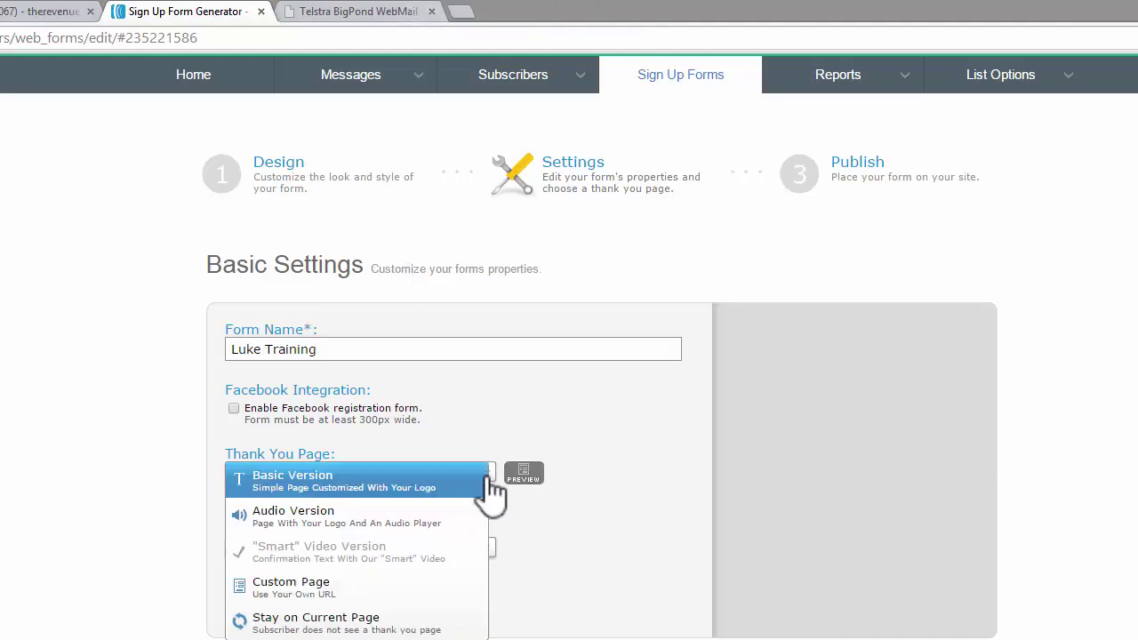
{"action": "left_click", "coordinate": [355, 589]}
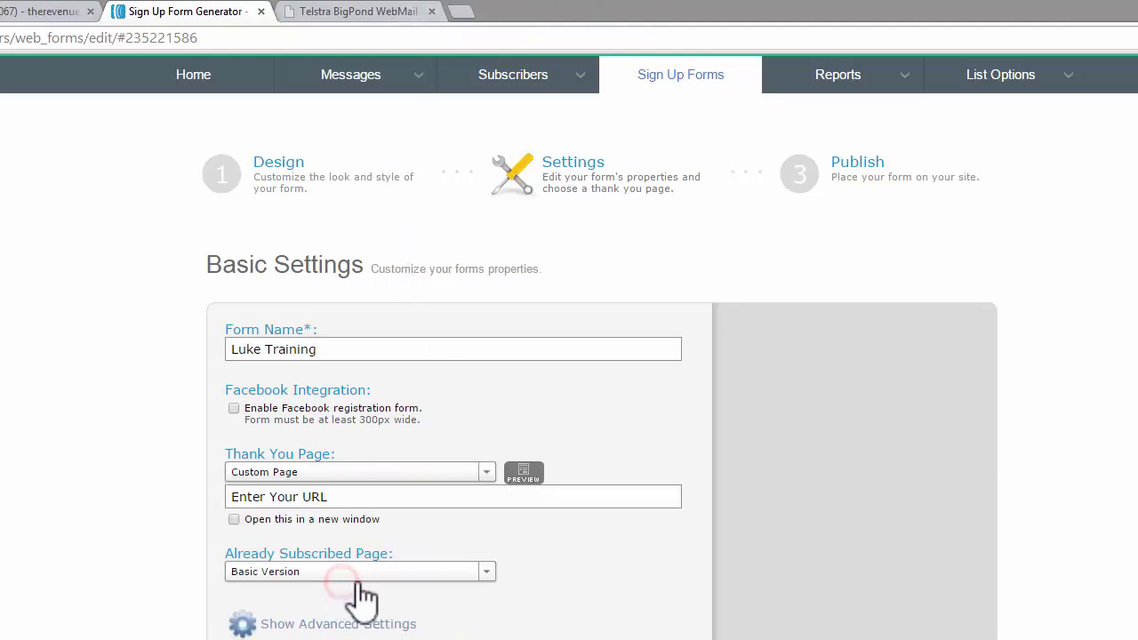
{"action": "left_click", "coordinate": [351, 498]}
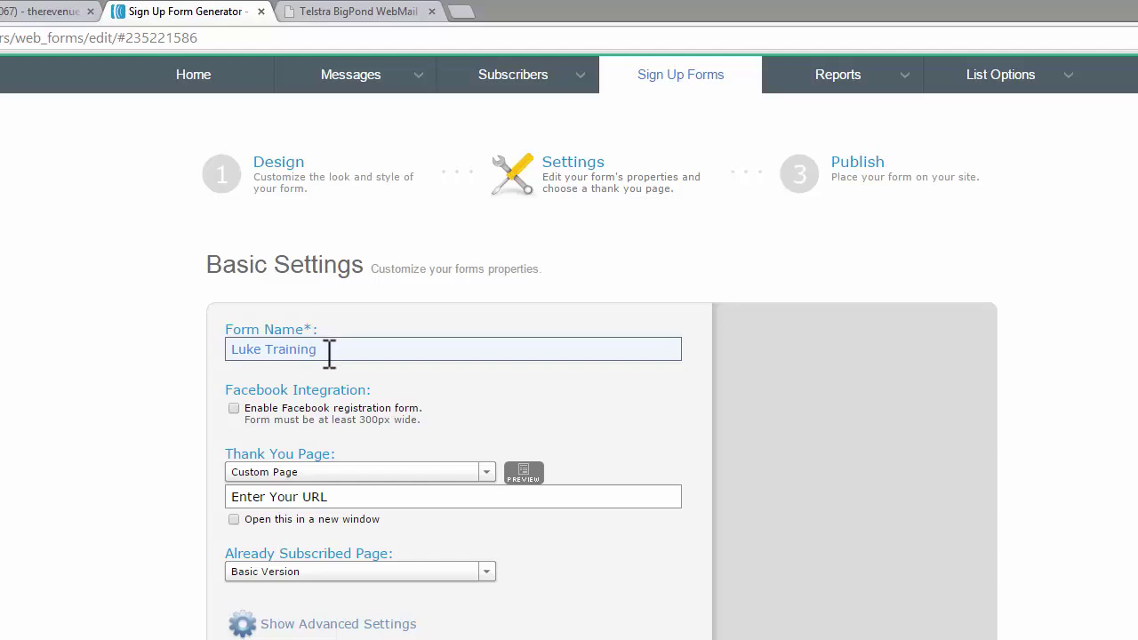
{"action": "left_click", "coordinate": [352, 499]}
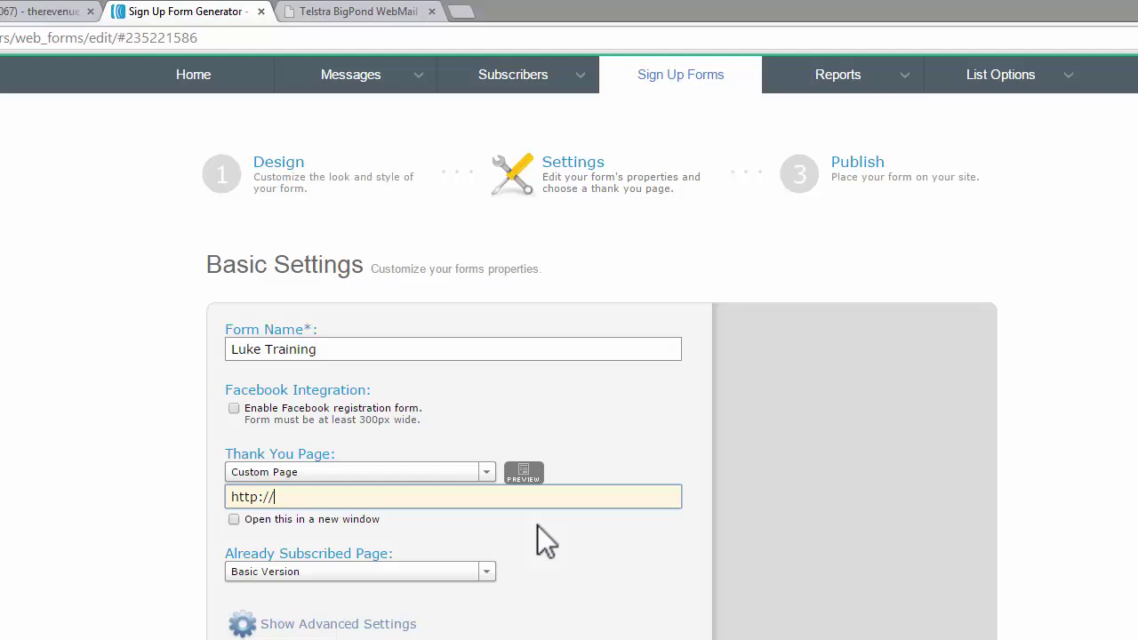
{"action": "left_click", "coordinate": [484, 571]}
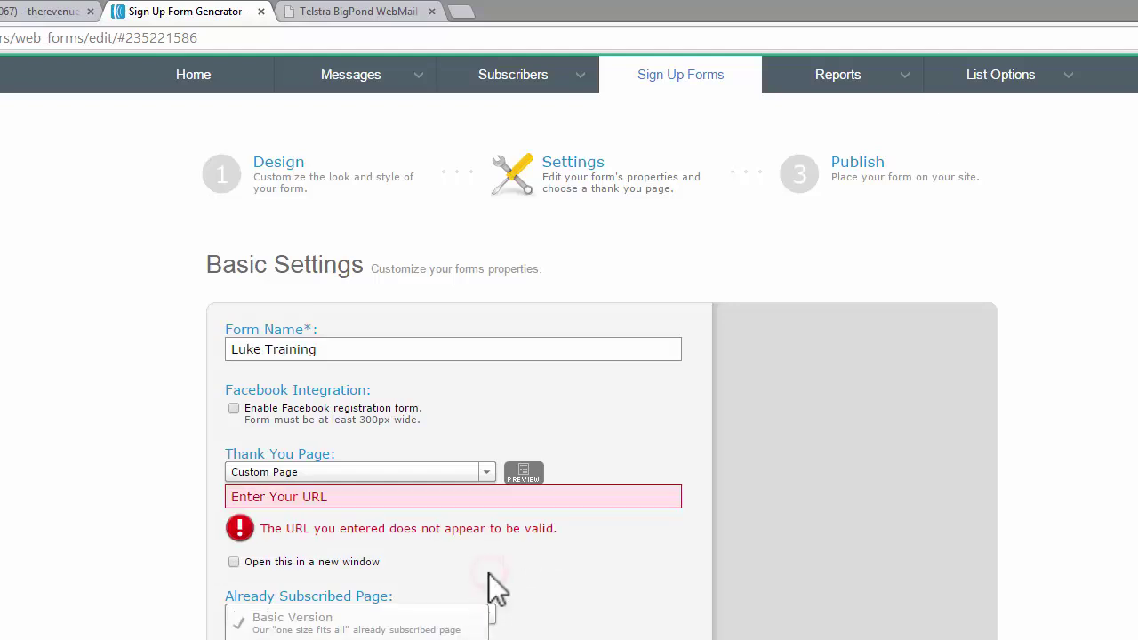
Set the thank-you page to Basic Version and check the Already Subscribed Page options without changing them
{"action": "left_click", "coordinate": [484, 475]}
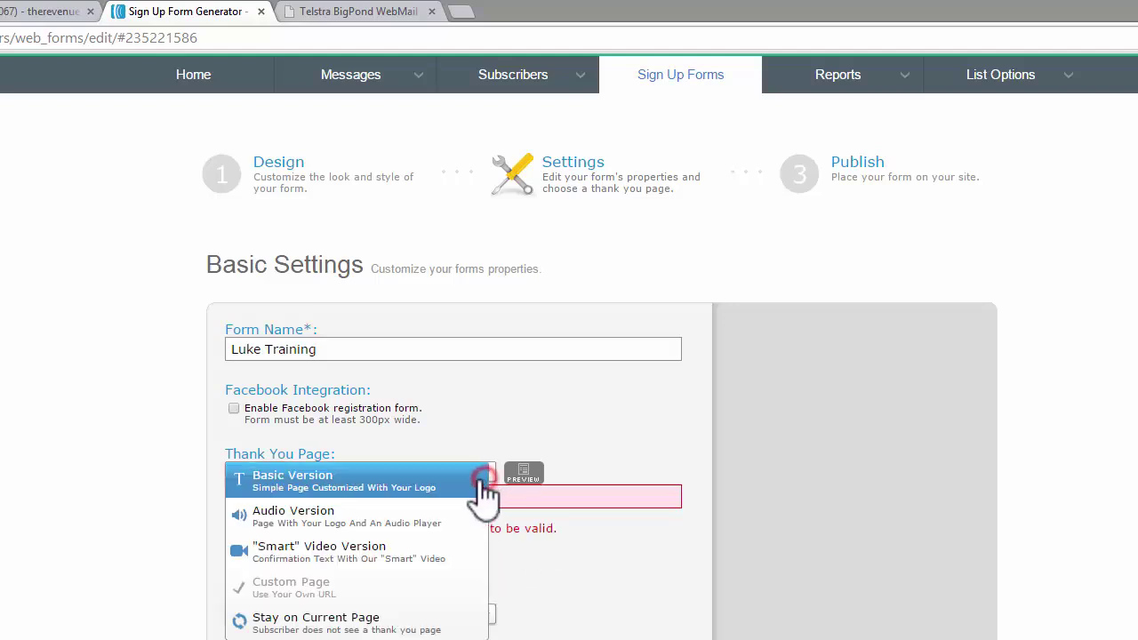
{"action": "left_click", "coordinate": [365, 484]}
{"action": "left_click", "coordinate": [484, 550]}
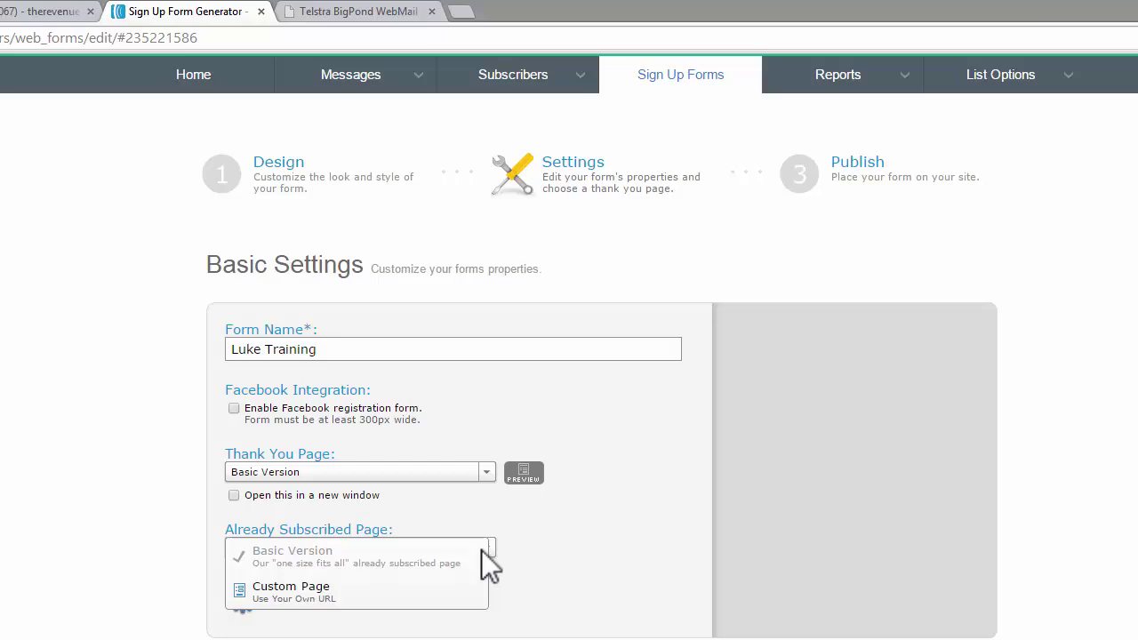
{"action": "left_click", "coordinate": [522, 538]}
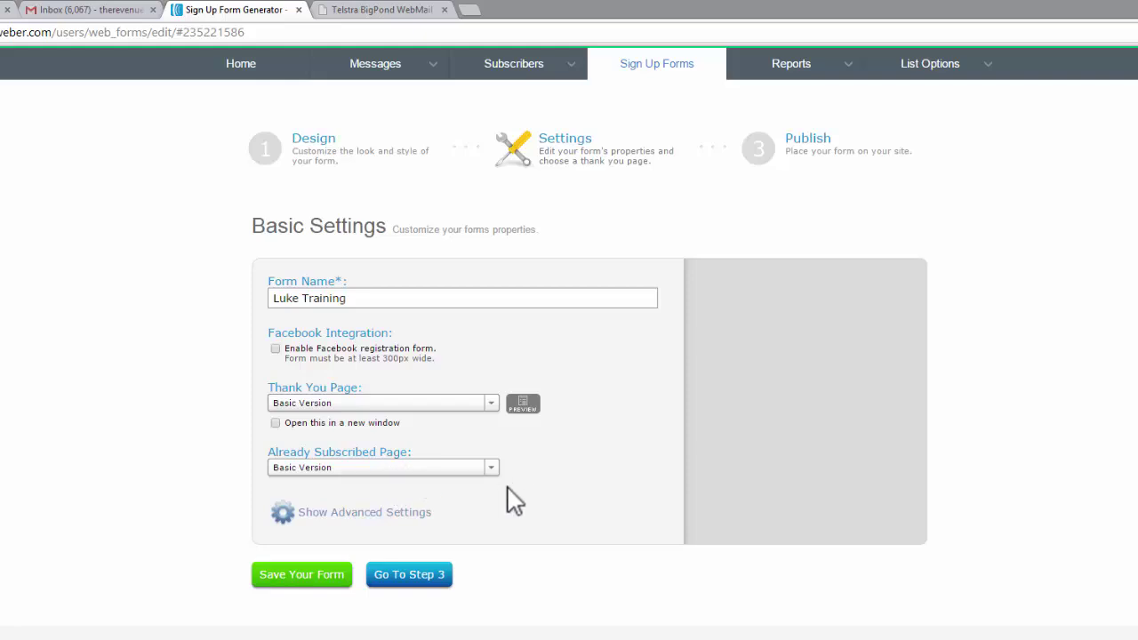
Save the form settings and continue to the Publish stage
{"action": "left_click", "coordinate": [296, 576]}
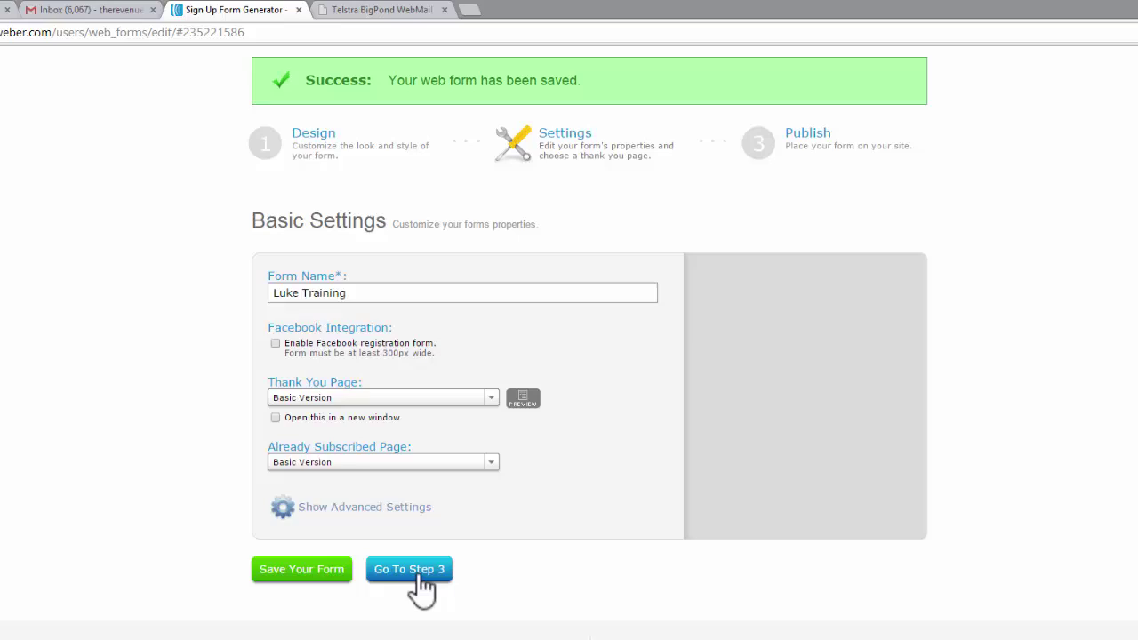
{"action": "left_click", "coordinate": [416, 576]}
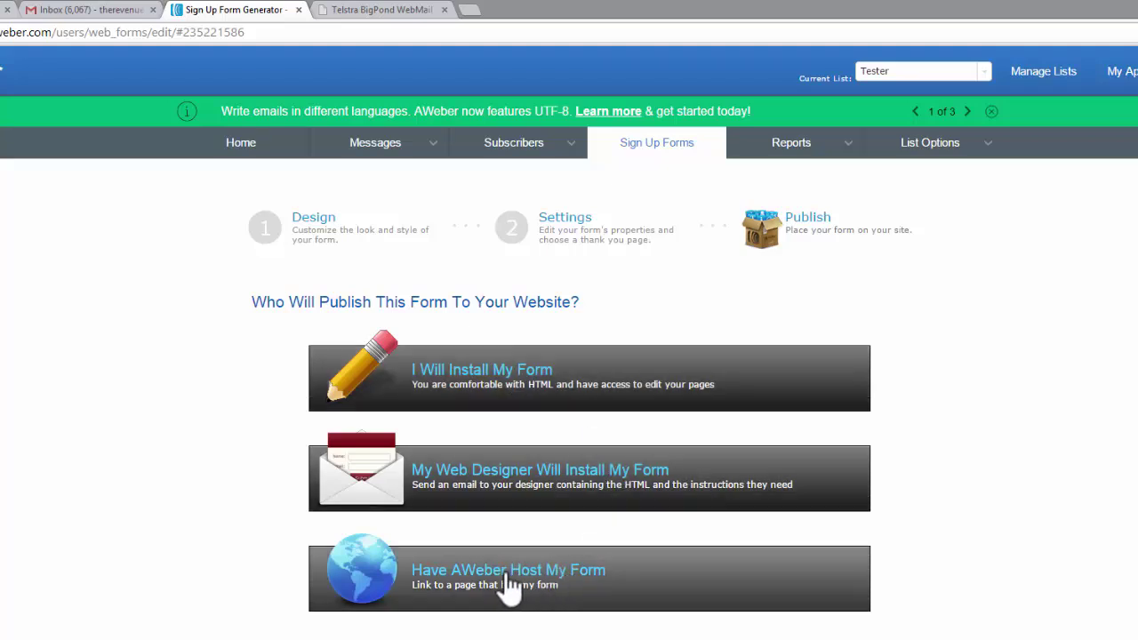
Choose to have AWeber host the form and copy its hosted form link
{"action": "left_click", "coordinate": [544, 585]}
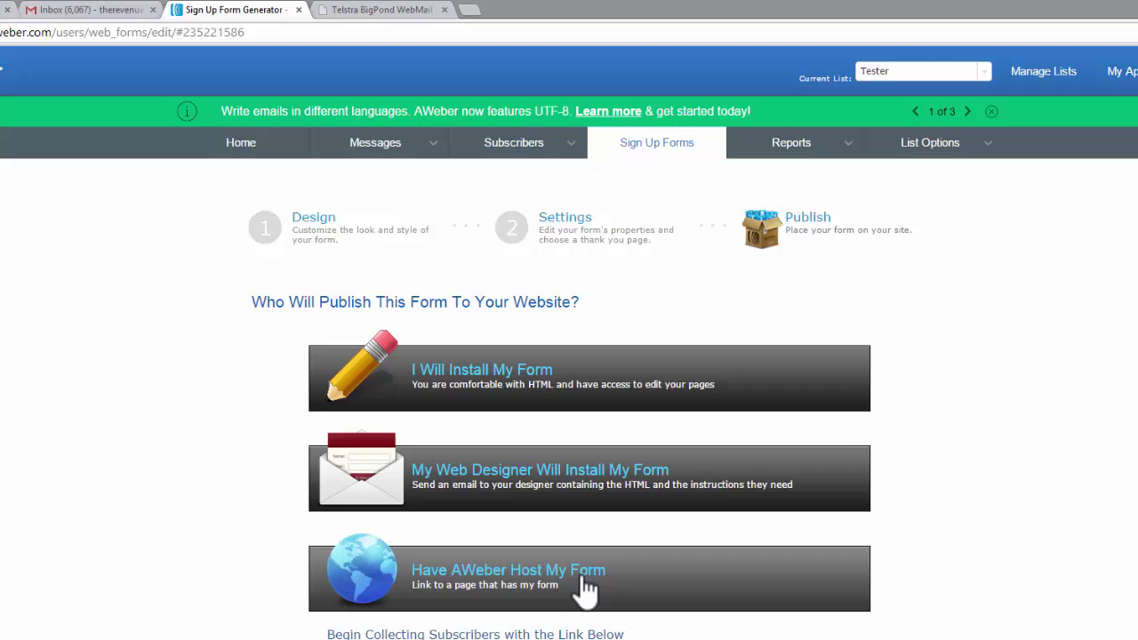
{"action": "scroll", "coordinate": [653, 595], "scroll_direction": "down", "scroll_amount": 1}
{"action": "left_click", "coordinate": [573, 592]}
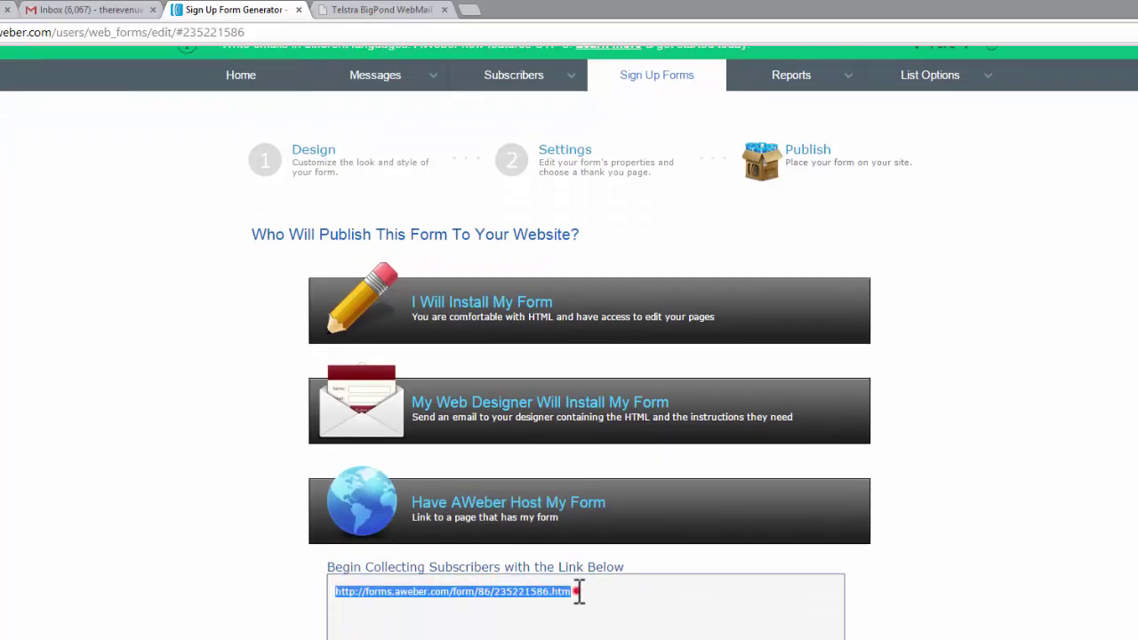
{"action": "right_click", "coordinate": [526, 591]}
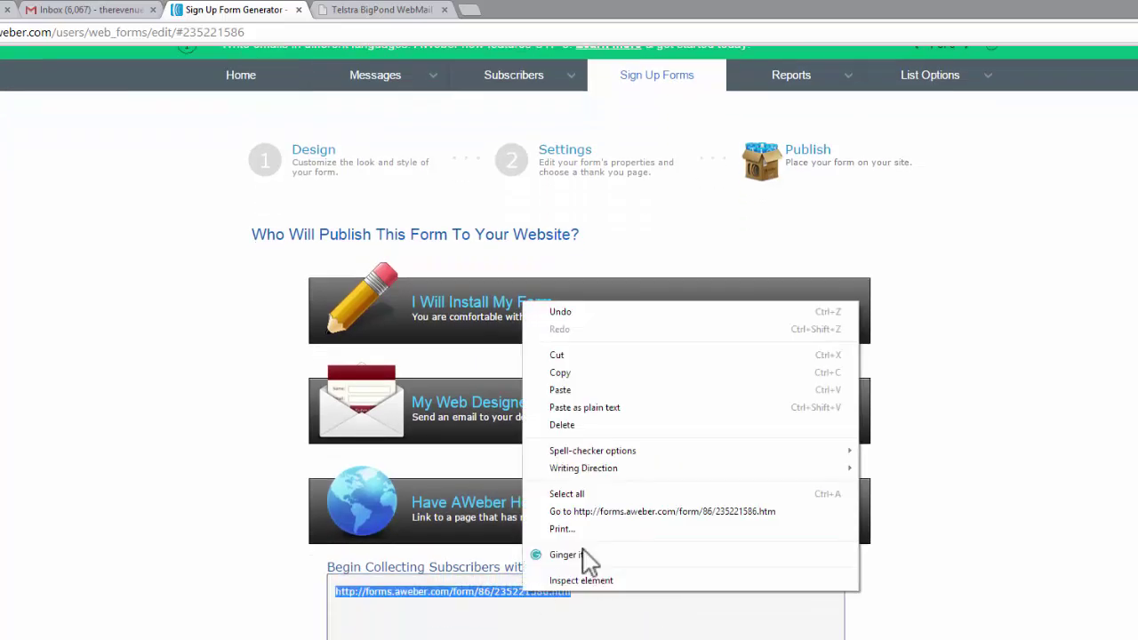
{"action": "left_click", "coordinate": [585, 373]}
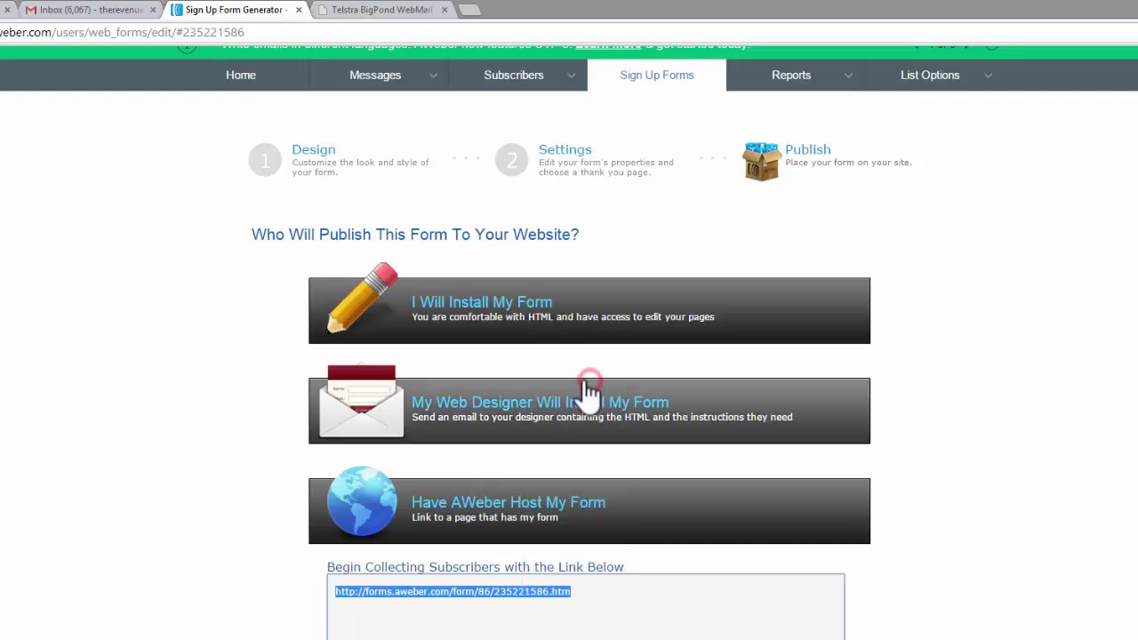
Open the copied hosted form link in a new browser tab
{"action": "left_click", "coordinate": [466, 9]}
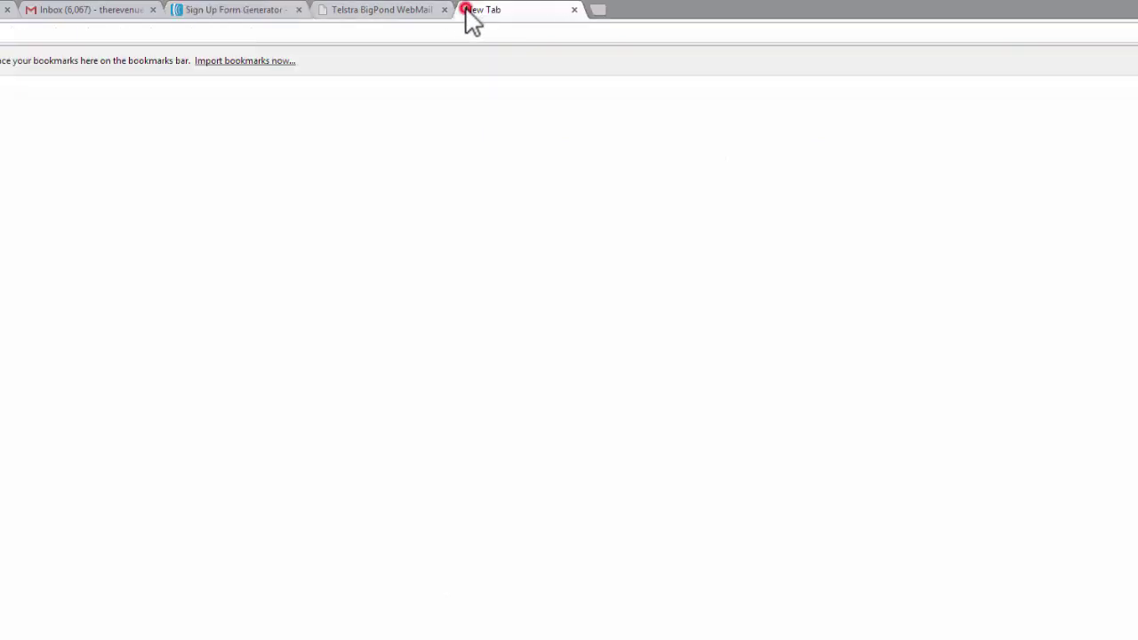
{"action": "right_click", "coordinate": [171, 28]}
{"action": "left_click", "coordinate": [196, 95]}
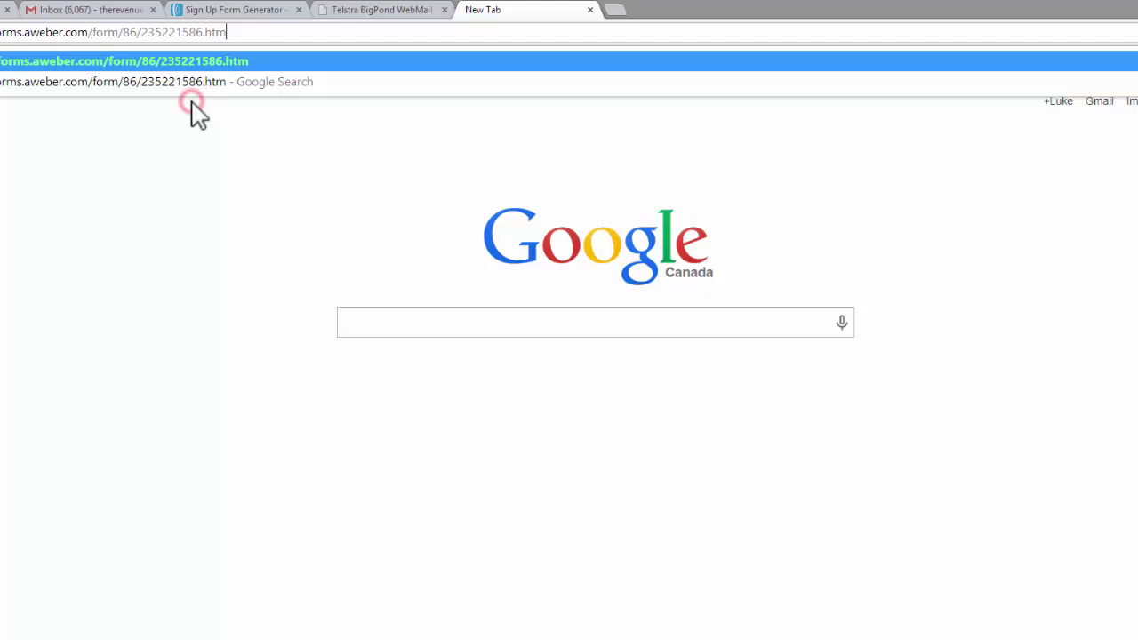
{"action": "key", "text": "Return"}
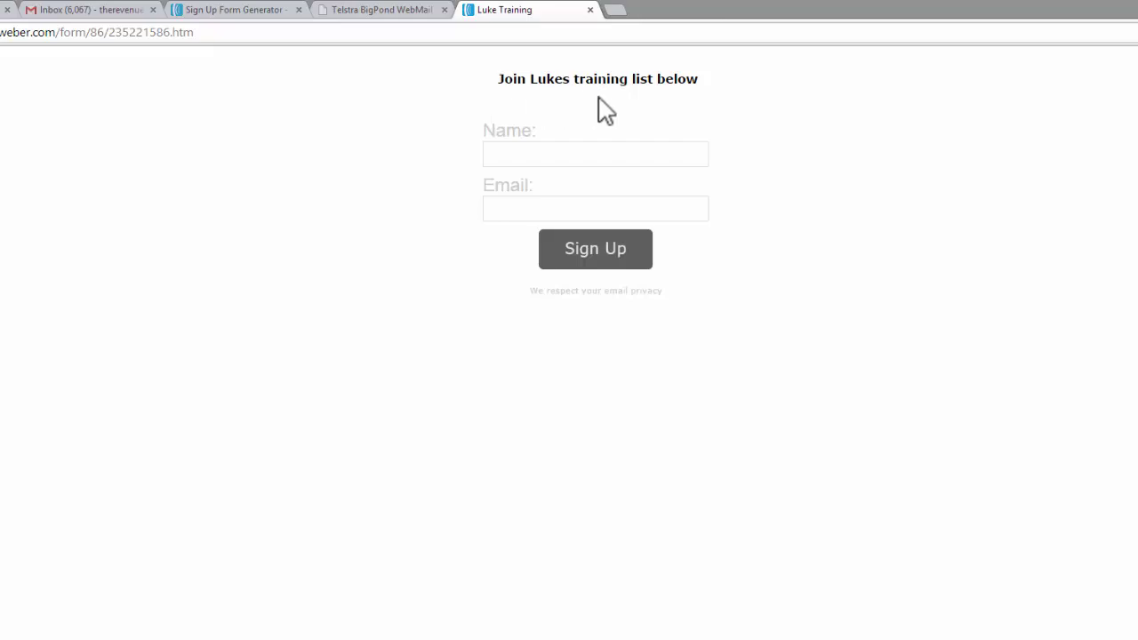
Examine the hosted form's header text and its Name and Email fields
{"action": "left_click", "coordinate": [504, 78]}
{"action": "left_click_drag", "start_coordinate": [506, 79], "coordinate": [722, 100]}
{"action": "left_click", "coordinate": [761, 99]}
{"action": "left_click", "coordinate": [517, 153]}
{"action": "left_click", "coordinate": [500, 207]}
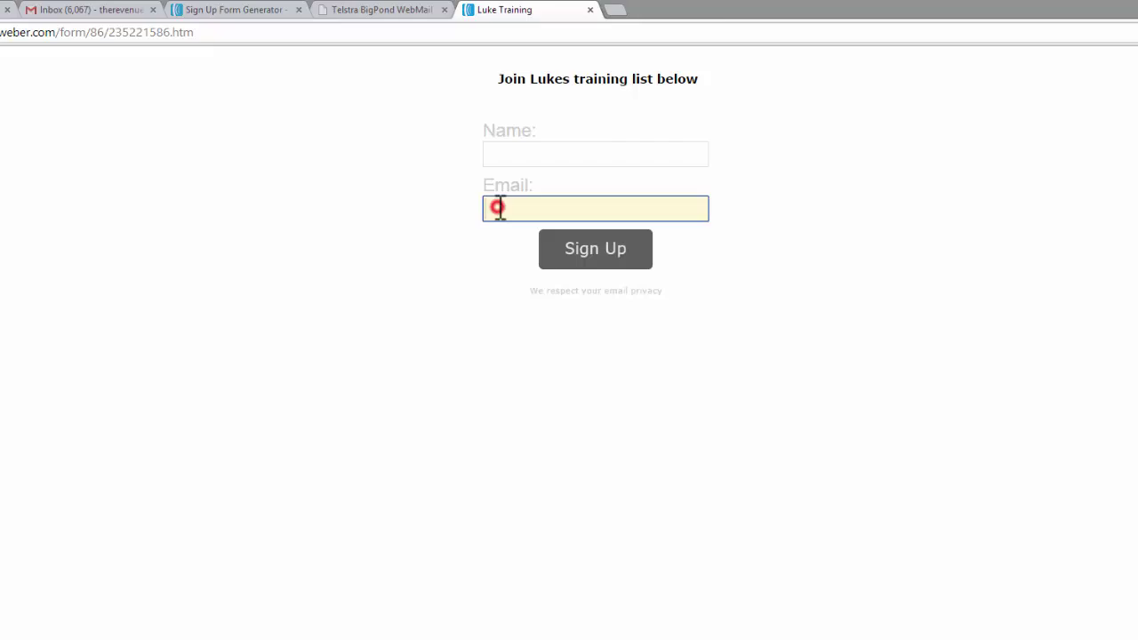
{"action": "left_click", "coordinate": [519, 151]}
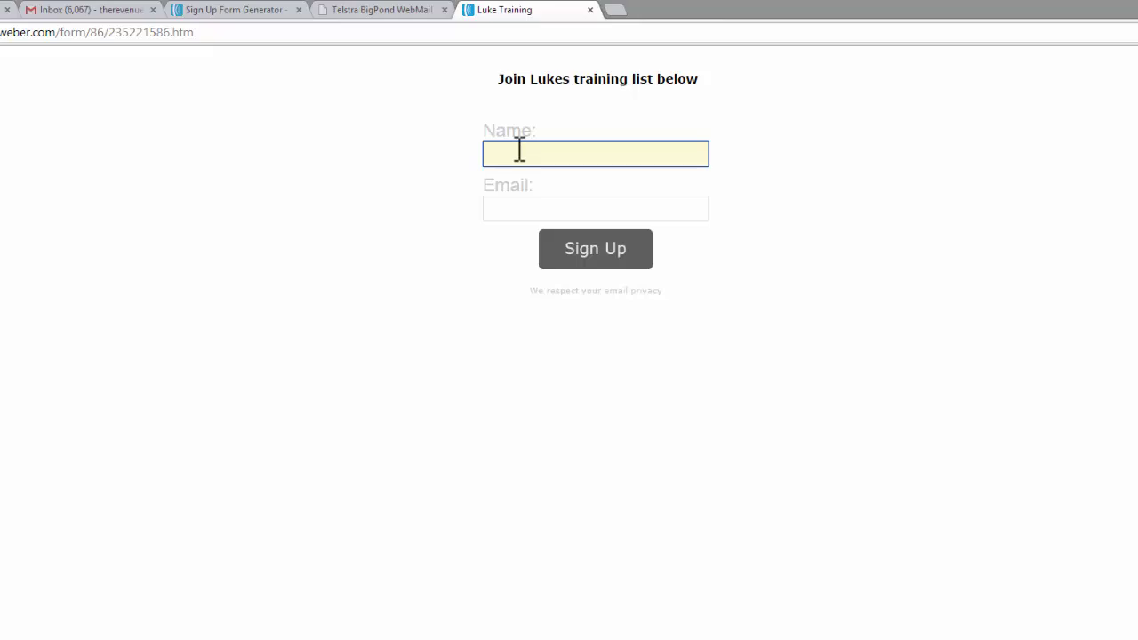
{"action": "left_click", "coordinate": [515, 99]}
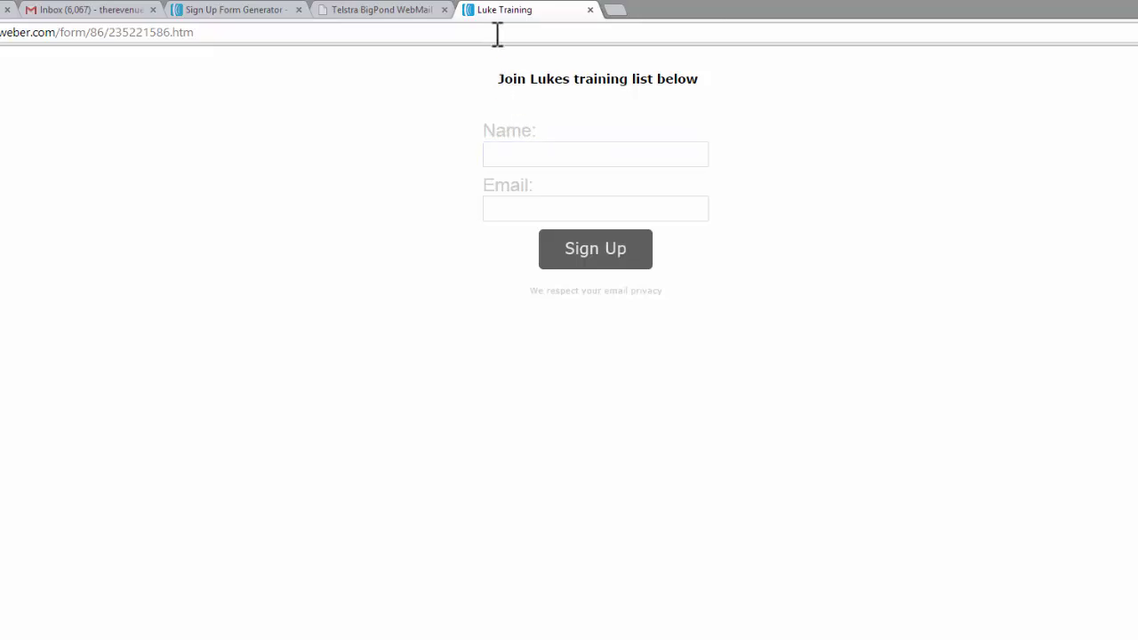
Return to the form's Design stage and add the test text "ccccccfffff" below the header text, separated by blank space
{"action": "left_click", "coordinate": [252, 12]}
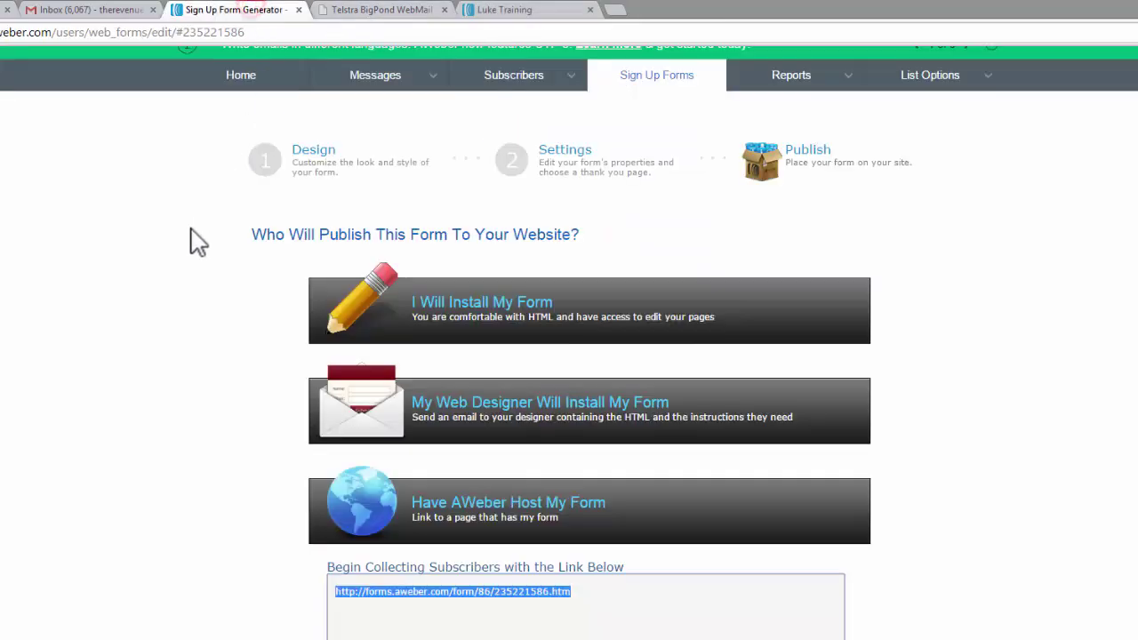
{"action": "left_click", "coordinate": [333, 162]}
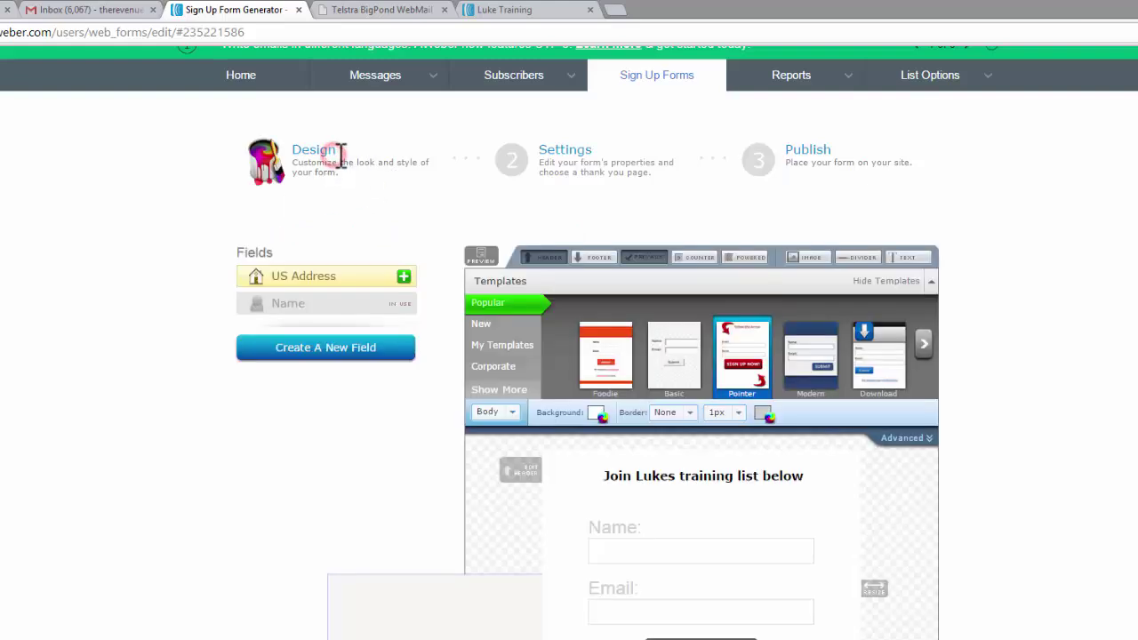
{"action": "left_click", "coordinate": [604, 476]}
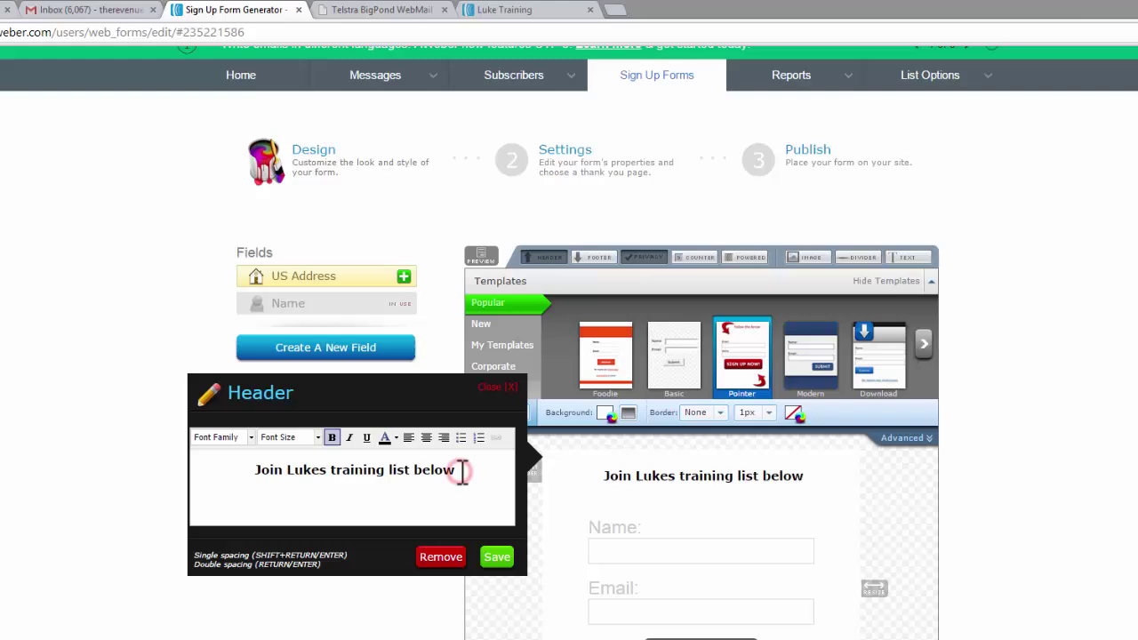
{"action": "key", "text": "Return"}
{"action": "key", "text": "Return"}
{"action": "type", "text": "cccccc"}
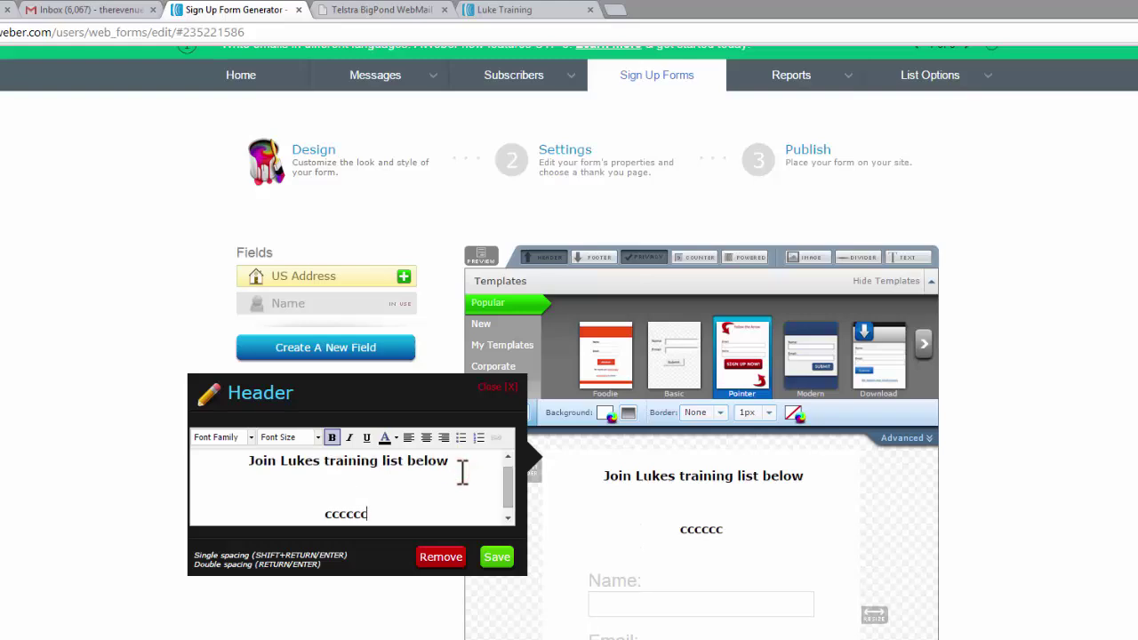
{"action": "type", "text": "fffff"}
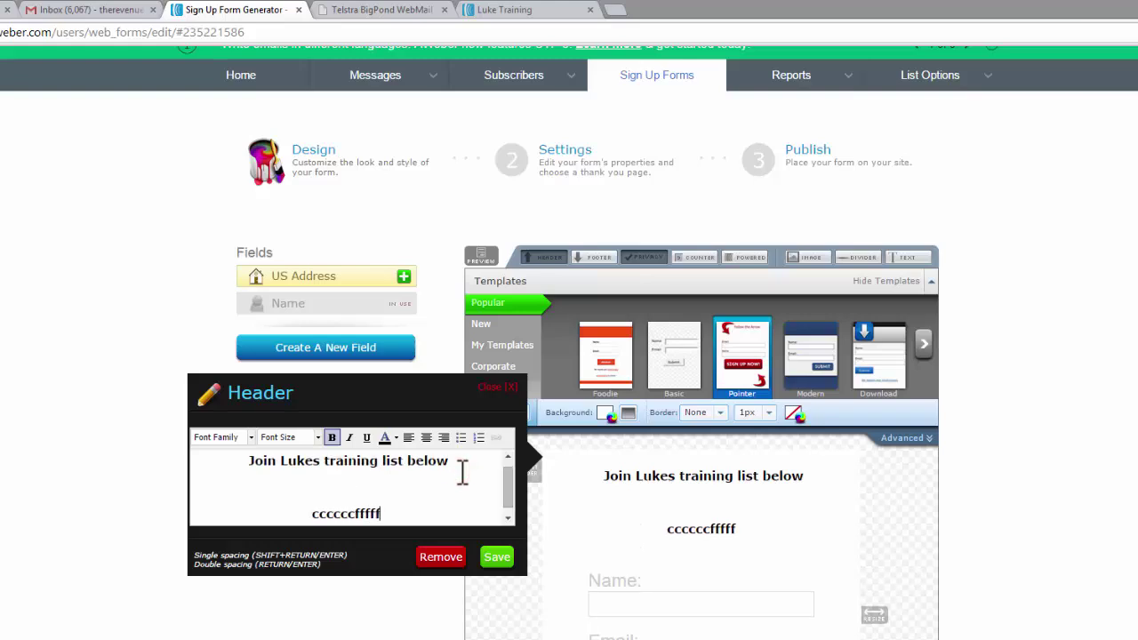
Delete the test text from the header, keeping the added blank space, and close the header editor
{"action": "key", "text": "BackSpace"}
{"action": "key", "text": "BackSpace"}
{"action": "key", "text": "BackSpace"}
{"action": "key", "text": "BackSpace"}
{"action": "key", "text": "BackSpace"}
{"action": "key", "text": "BackSpace"}
{"action": "key", "text": "BackSpace"}
{"action": "key", "text": "BackSpace"}
{"action": "key", "text": "BackSpace"}
{"action": "key", "text": "BackSpace"}
{"action": "key", "text": "BackSpace"}
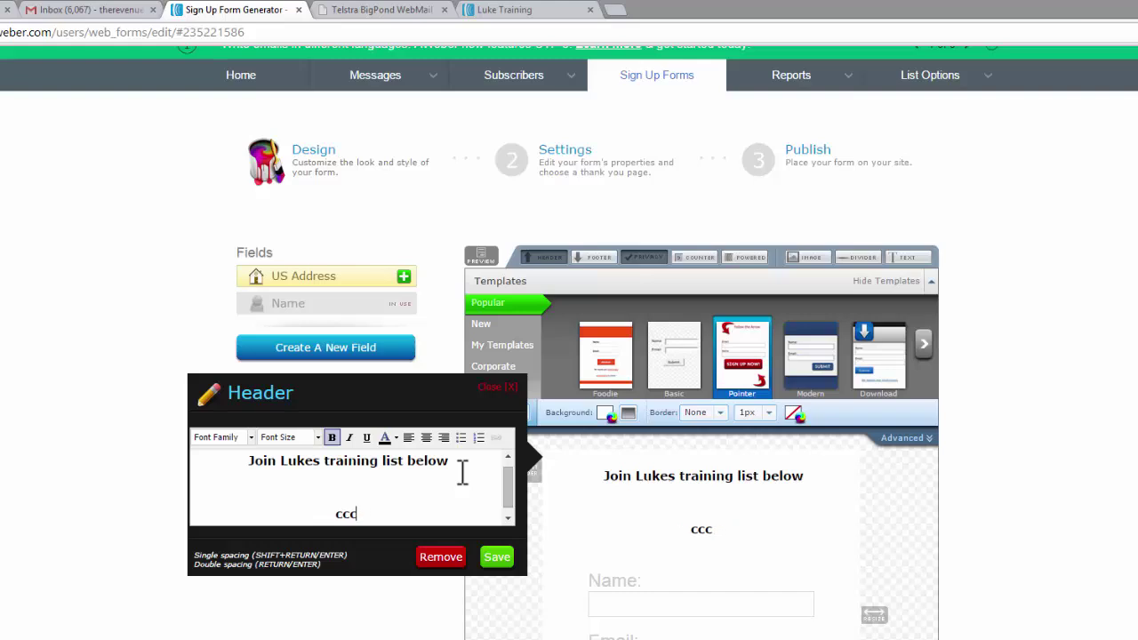
{"action": "key", "text": "BackSpace"}
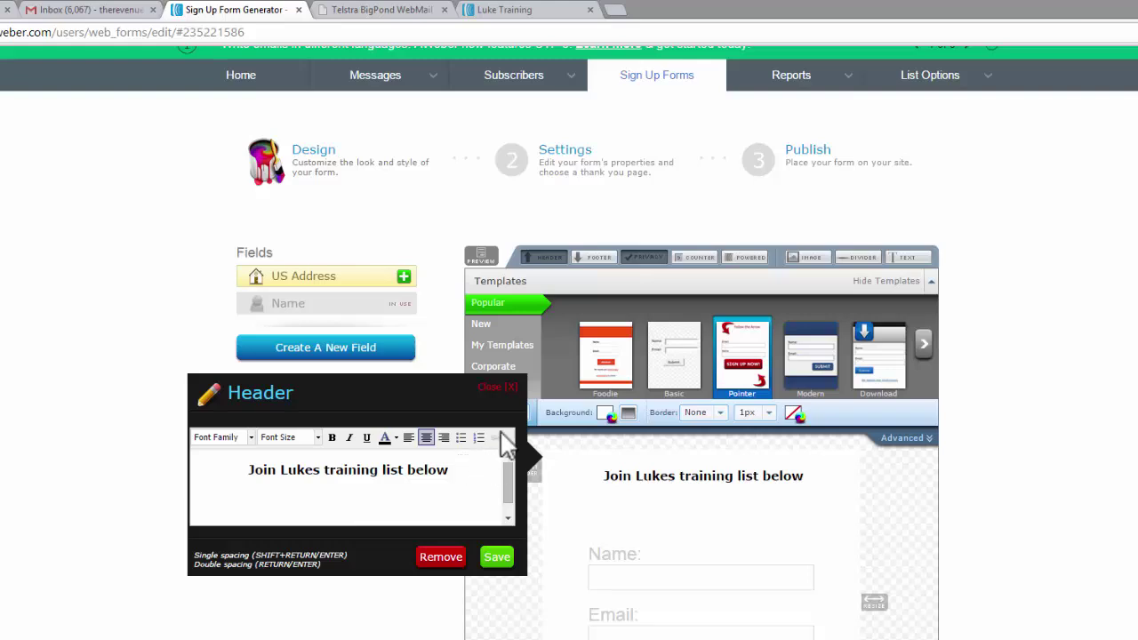
{"action": "left_click", "coordinate": [491, 388]}
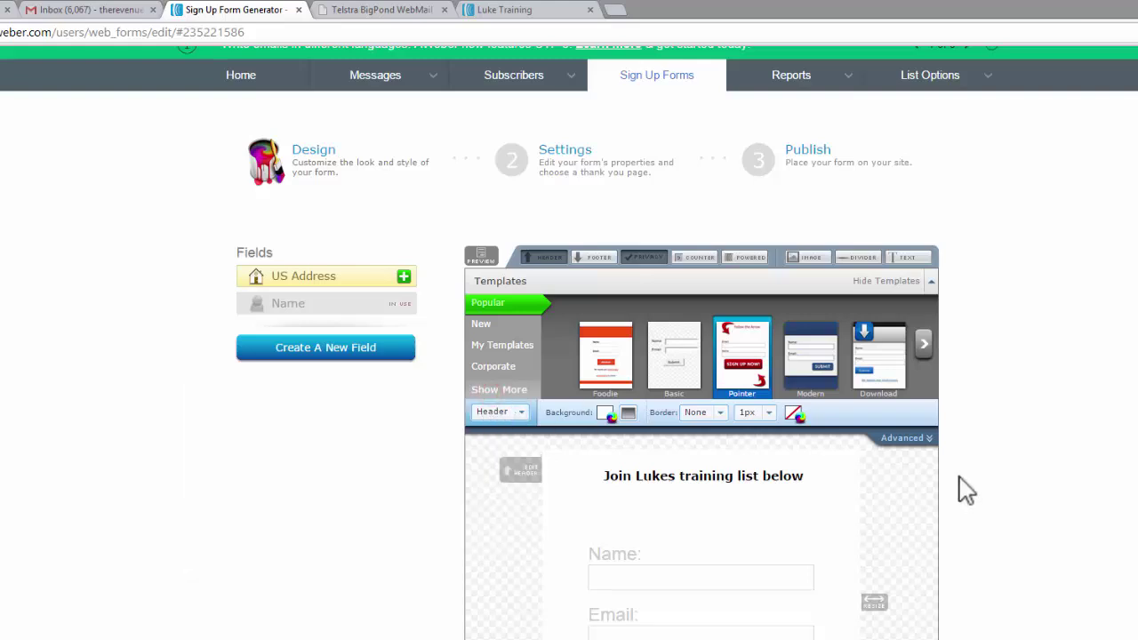
Return to the Publish stage, save the form's changes, and choose the "I Will Install My Form" option
{"action": "left_click", "coordinate": [798, 158]}
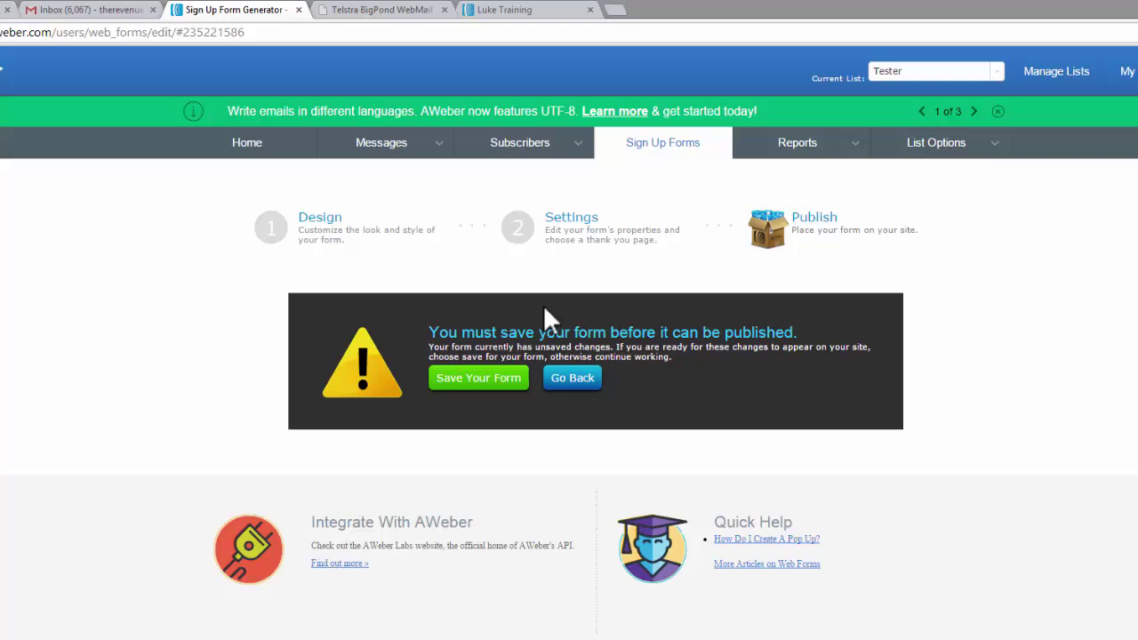
{"action": "left_click", "coordinate": [472, 390]}
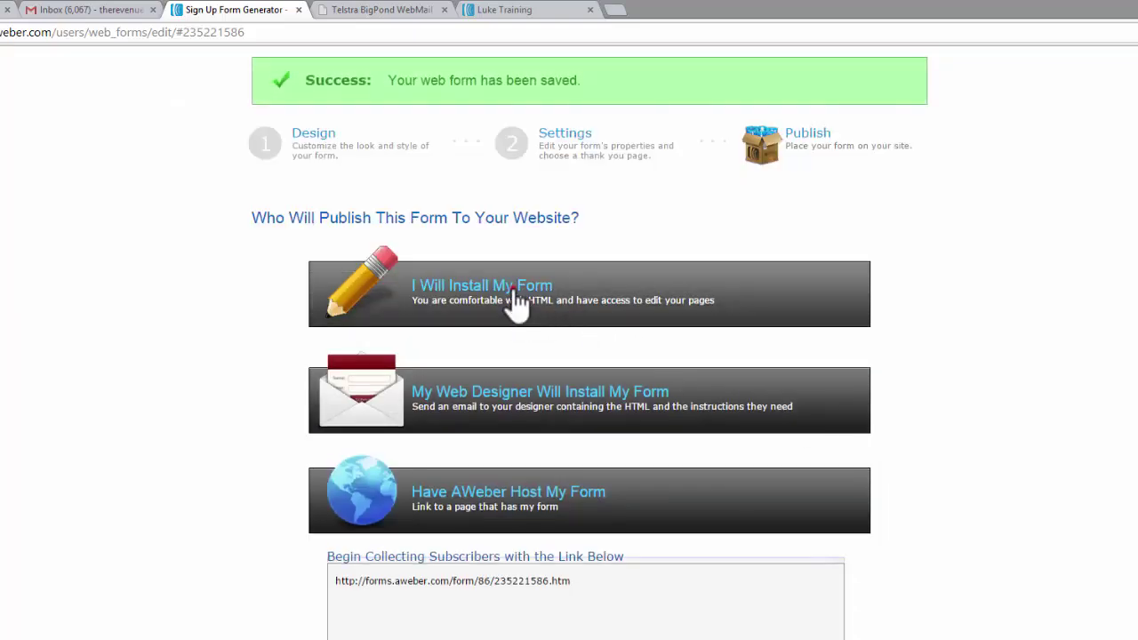
{"action": "left_click", "coordinate": [516, 300]}
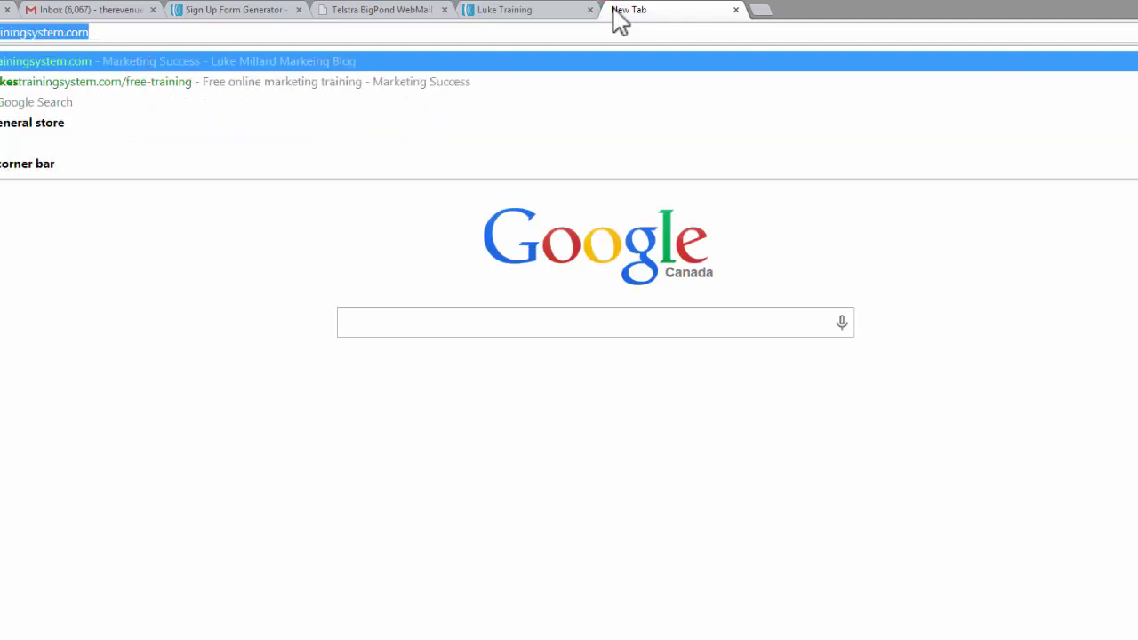
Open the Marketing Success blog site in a new browser tab
{"action": "key", "text": "Return"}
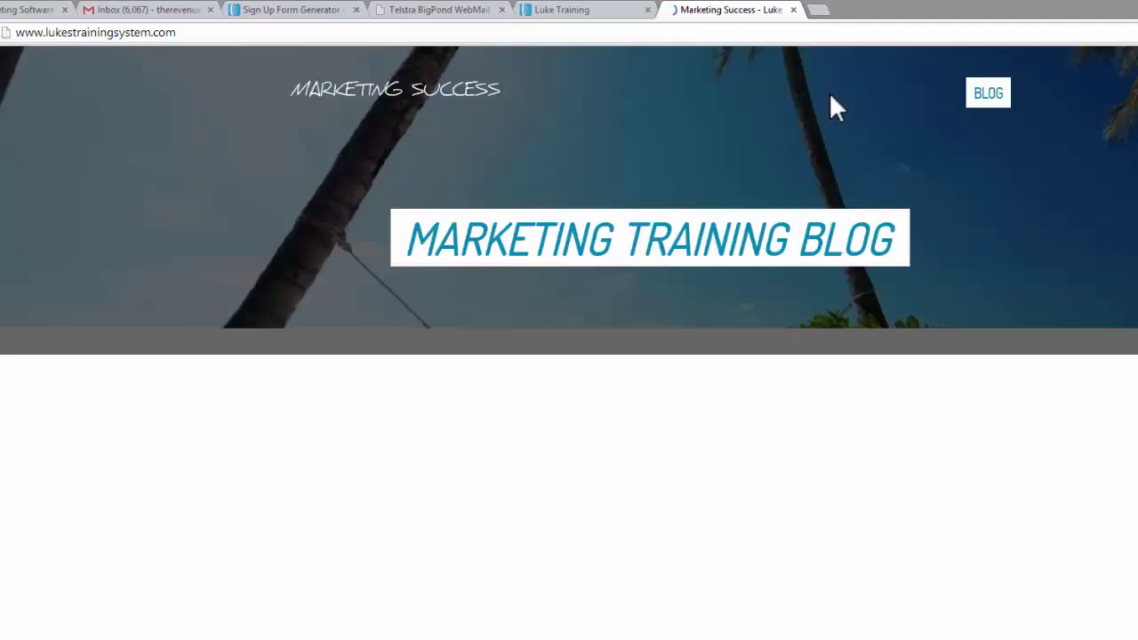
Locate the newsletter sign-up form beside the blog post and examine its First Name and Email fields
{"action": "scroll", "coordinate": [1024, 232], "scroll_direction": "down", "scroll_amount": 2}
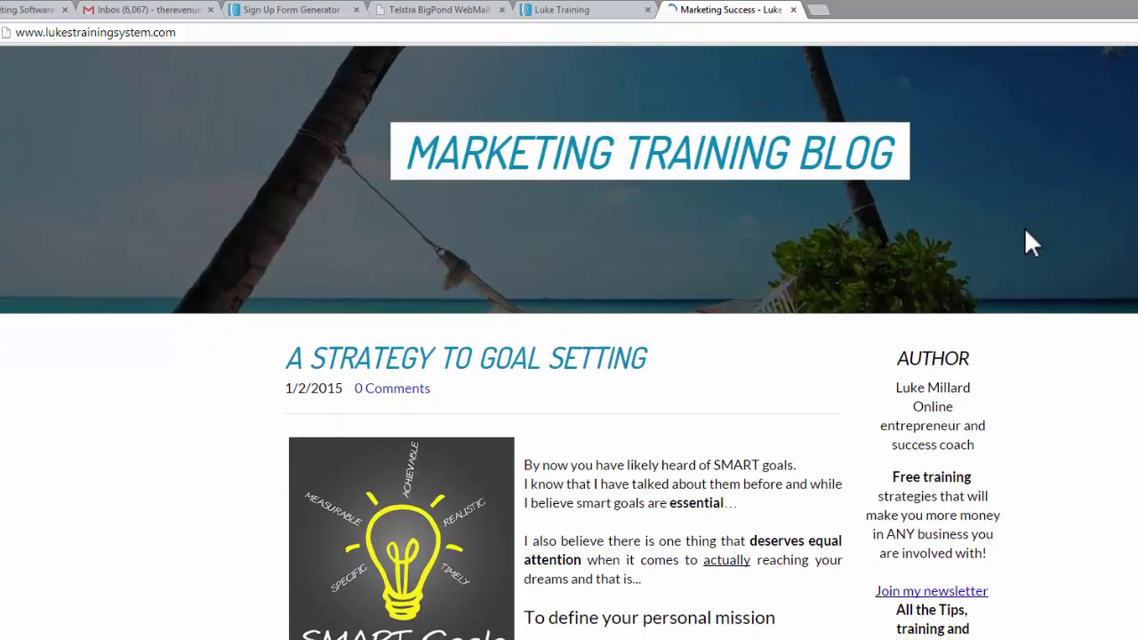
{"action": "scroll", "coordinate": [1025, 232], "scroll_direction": "down", "scroll_amount": 3}
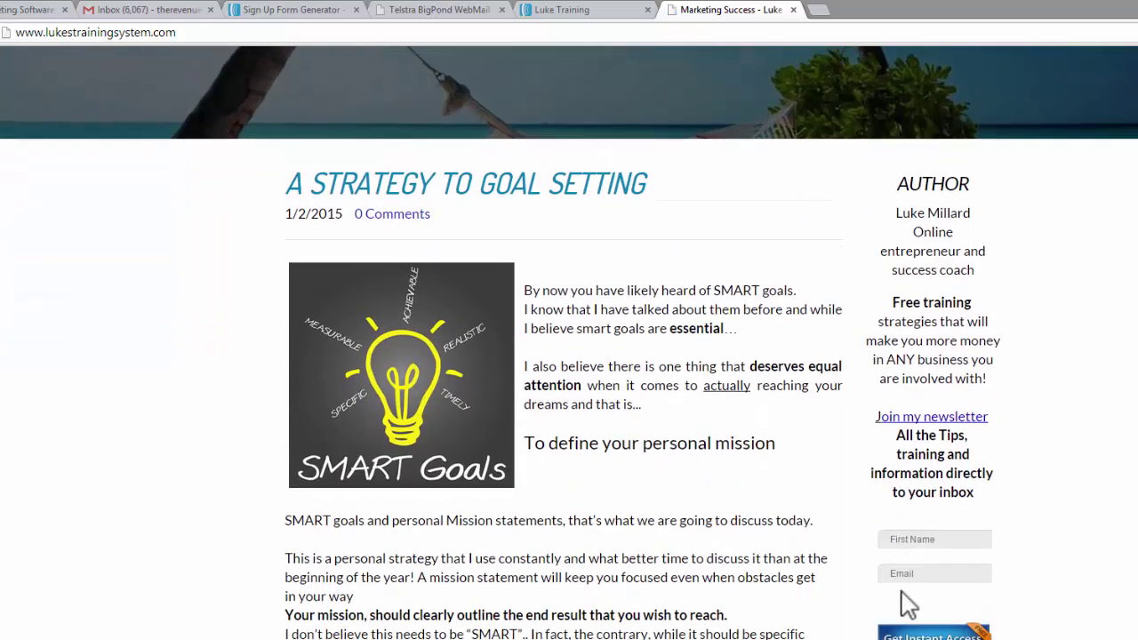
{"action": "left_click", "coordinate": [895, 539]}
{"action": "left_click", "coordinate": [894, 539]}
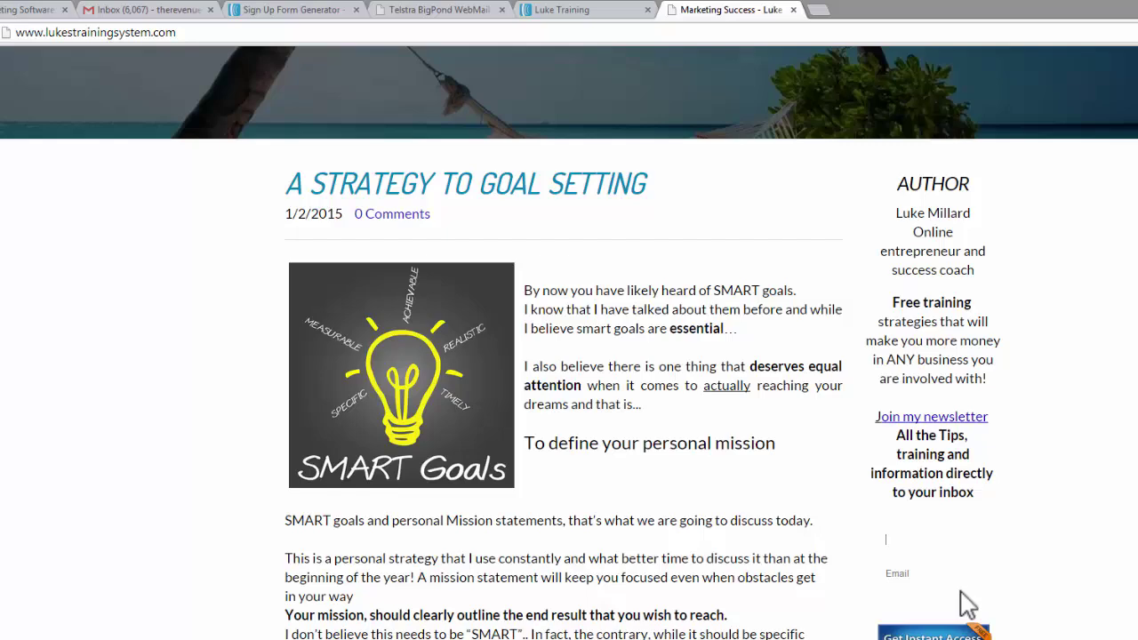
Compare the form's JavaScript snippet on the Publish stage with the sign-up form embedded on the blog
{"action": "left_click", "coordinate": [290, 10]}
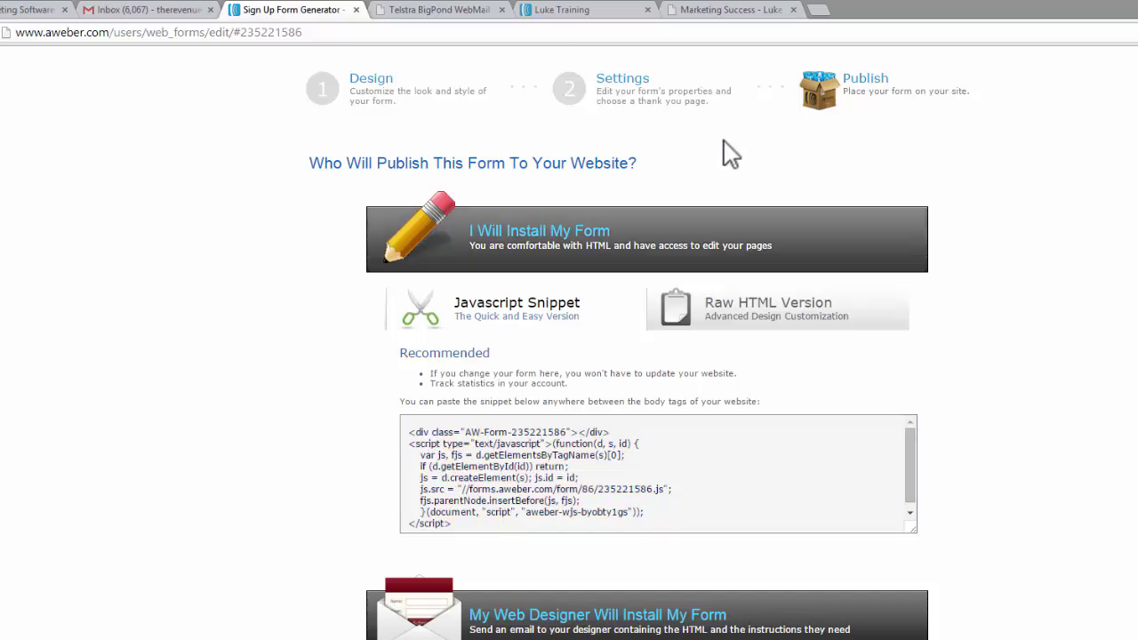
{"action": "left_click", "coordinate": [720, 10]}
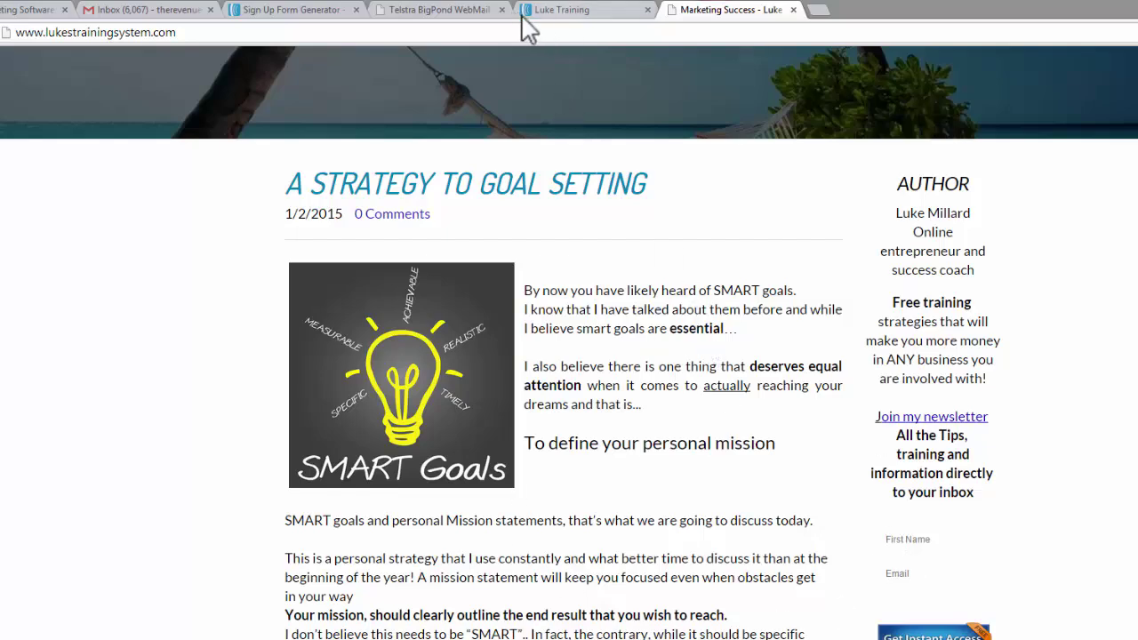
{"action": "left_click", "coordinate": [316, 13]}
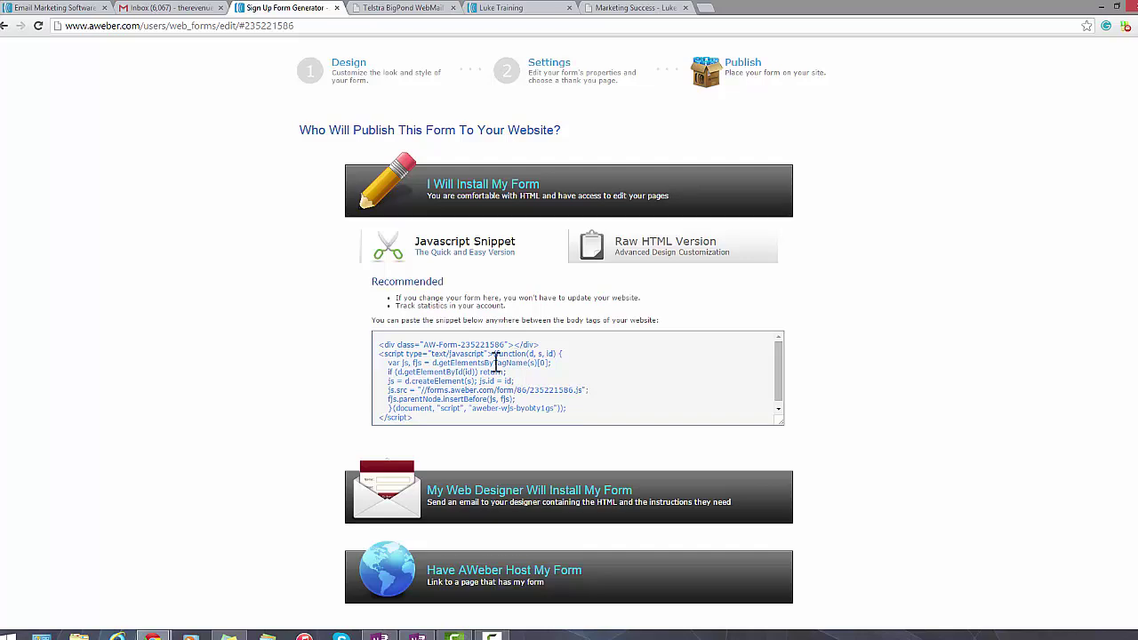
Choose the "Have AWeber Host My Form" publishing option to show the hosted form link
{"action": "scroll", "coordinate": [289, 351], "scroll_direction": "up", "scroll_amount": 2}
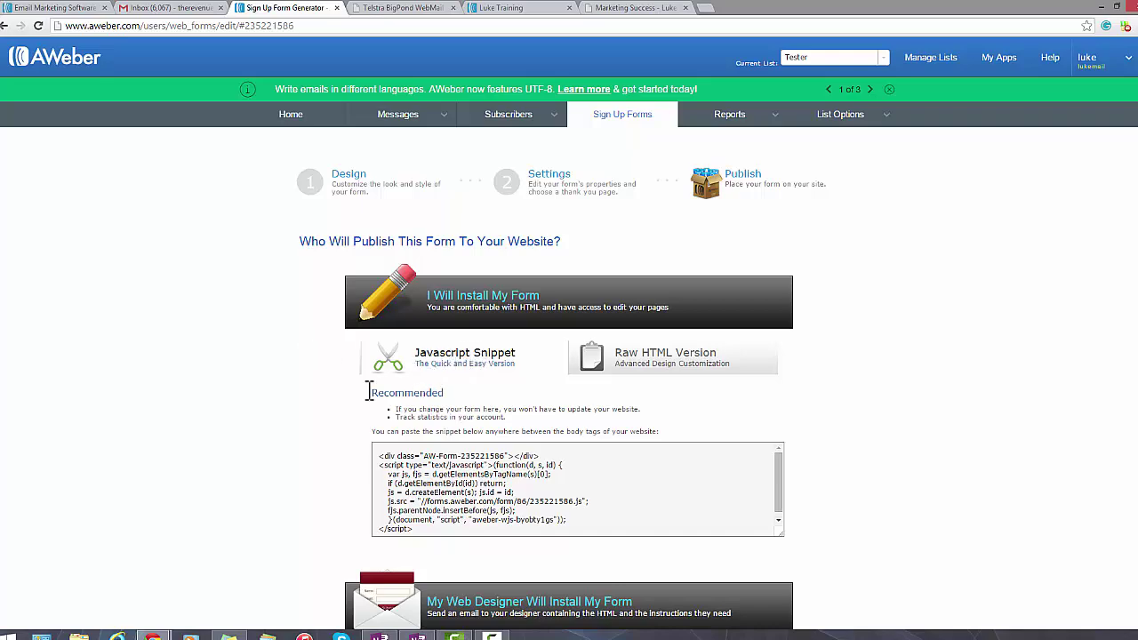
{"action": "scroll", "coordinate": [368, 392], "scroll_direction": "down", "scroll_amount": 3}
{"action": "left_click", "coordinate": [445, 464]}
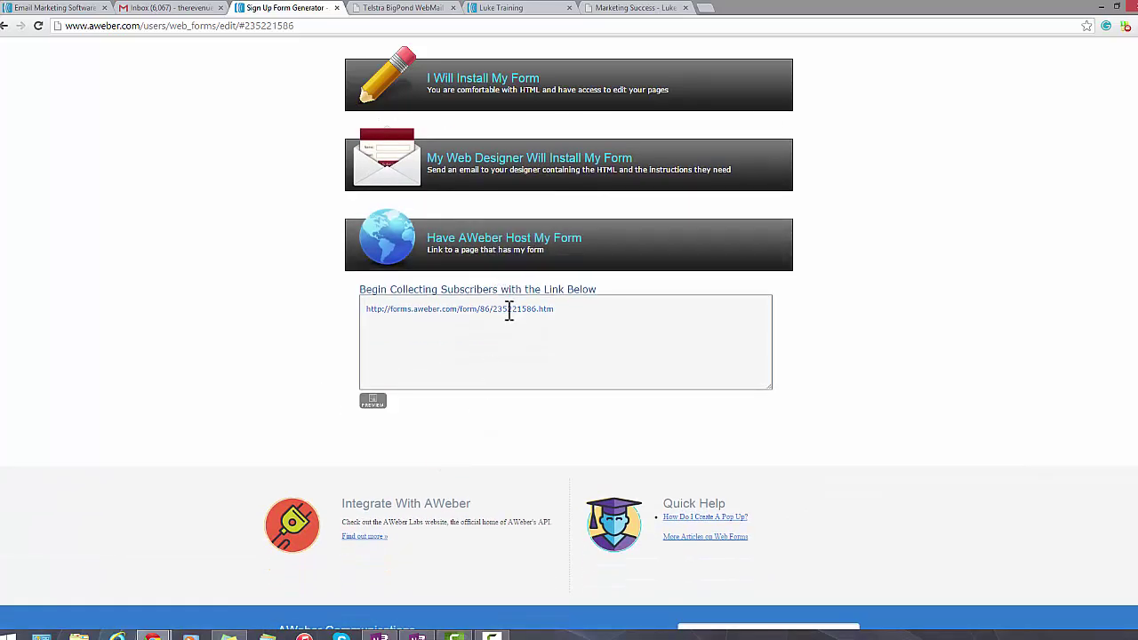
Switch to the open hosted form page and check its Name and Email fields without filling them in
{"action": "left_click", "coordinate": [530, 9]}
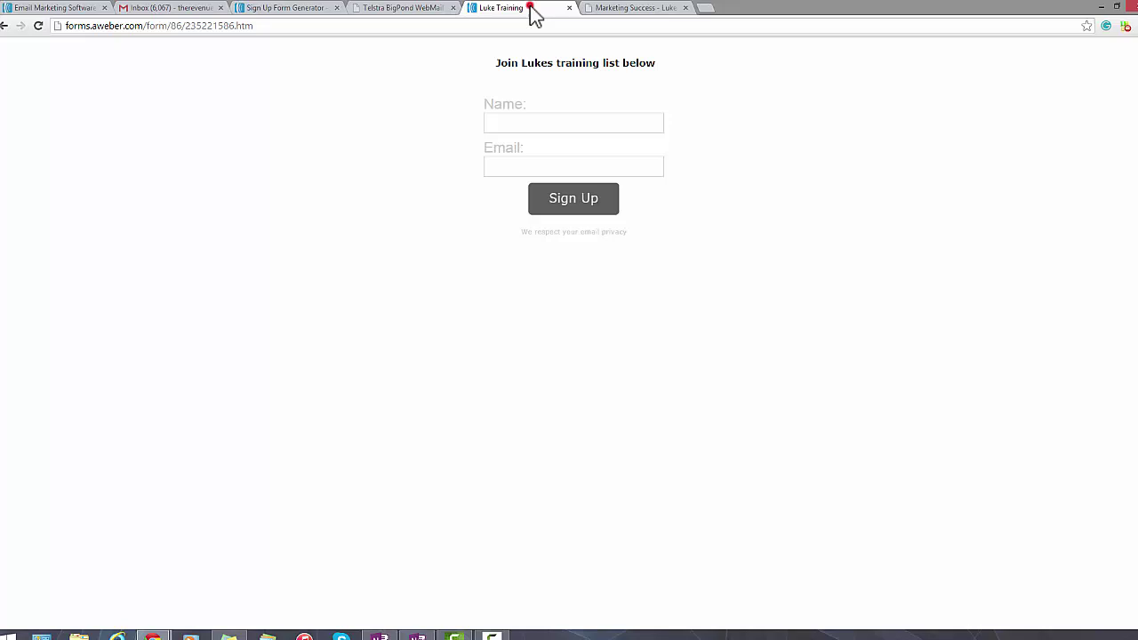
{"action": "left_click", "coordinate": [522, 122]}
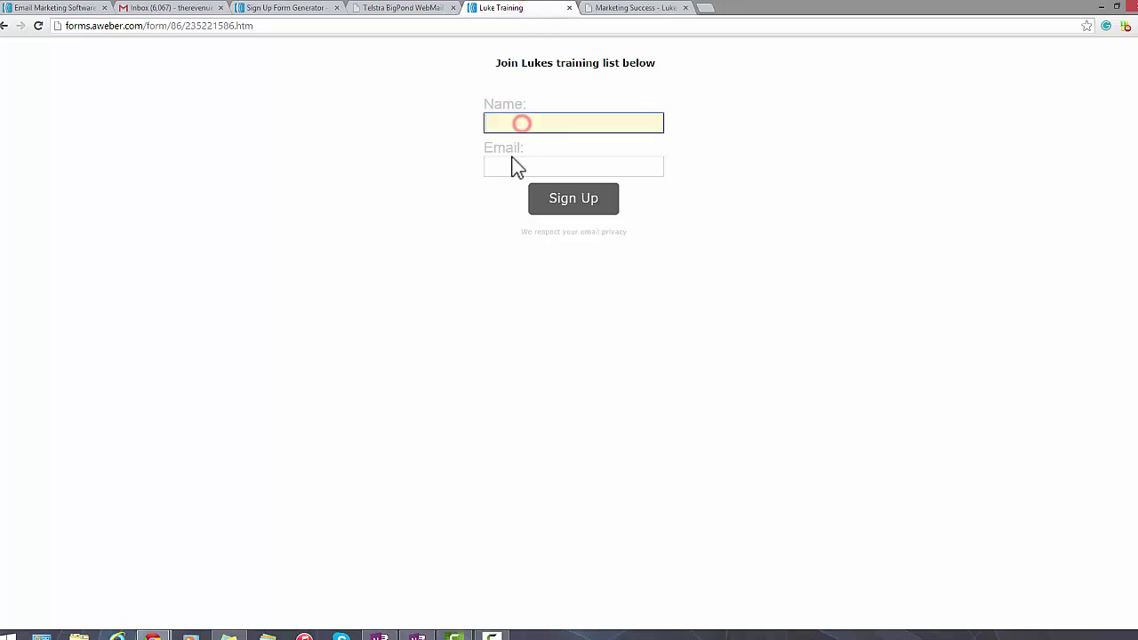
{"action": "left_click", "coordinate": [517, 167]}
{"action": "left_click", "coordinate": [509, 117]}
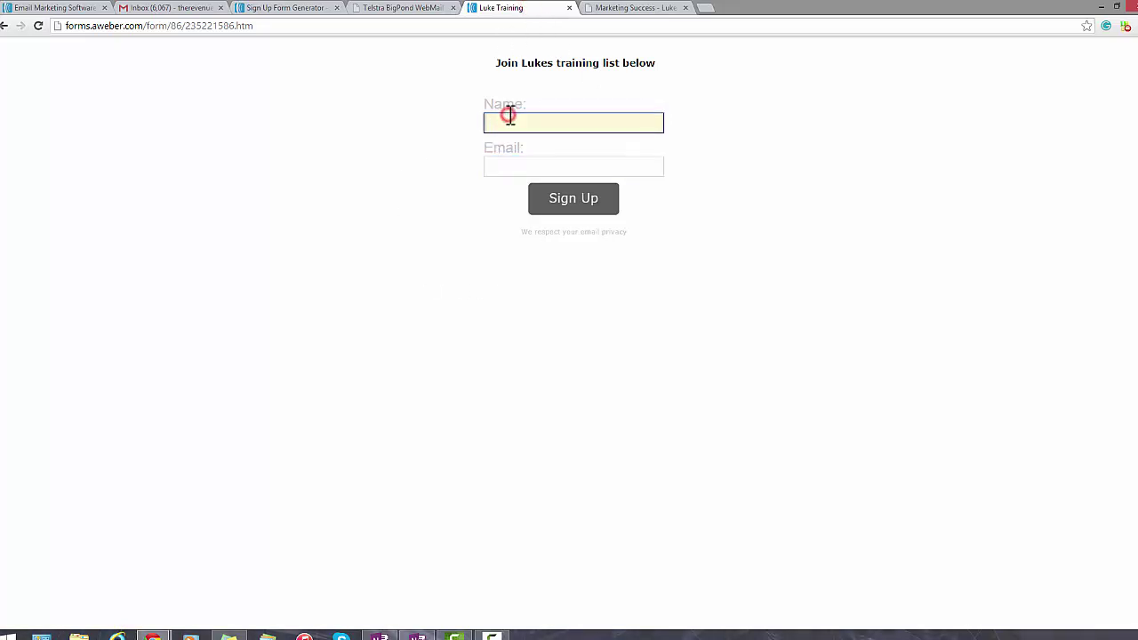